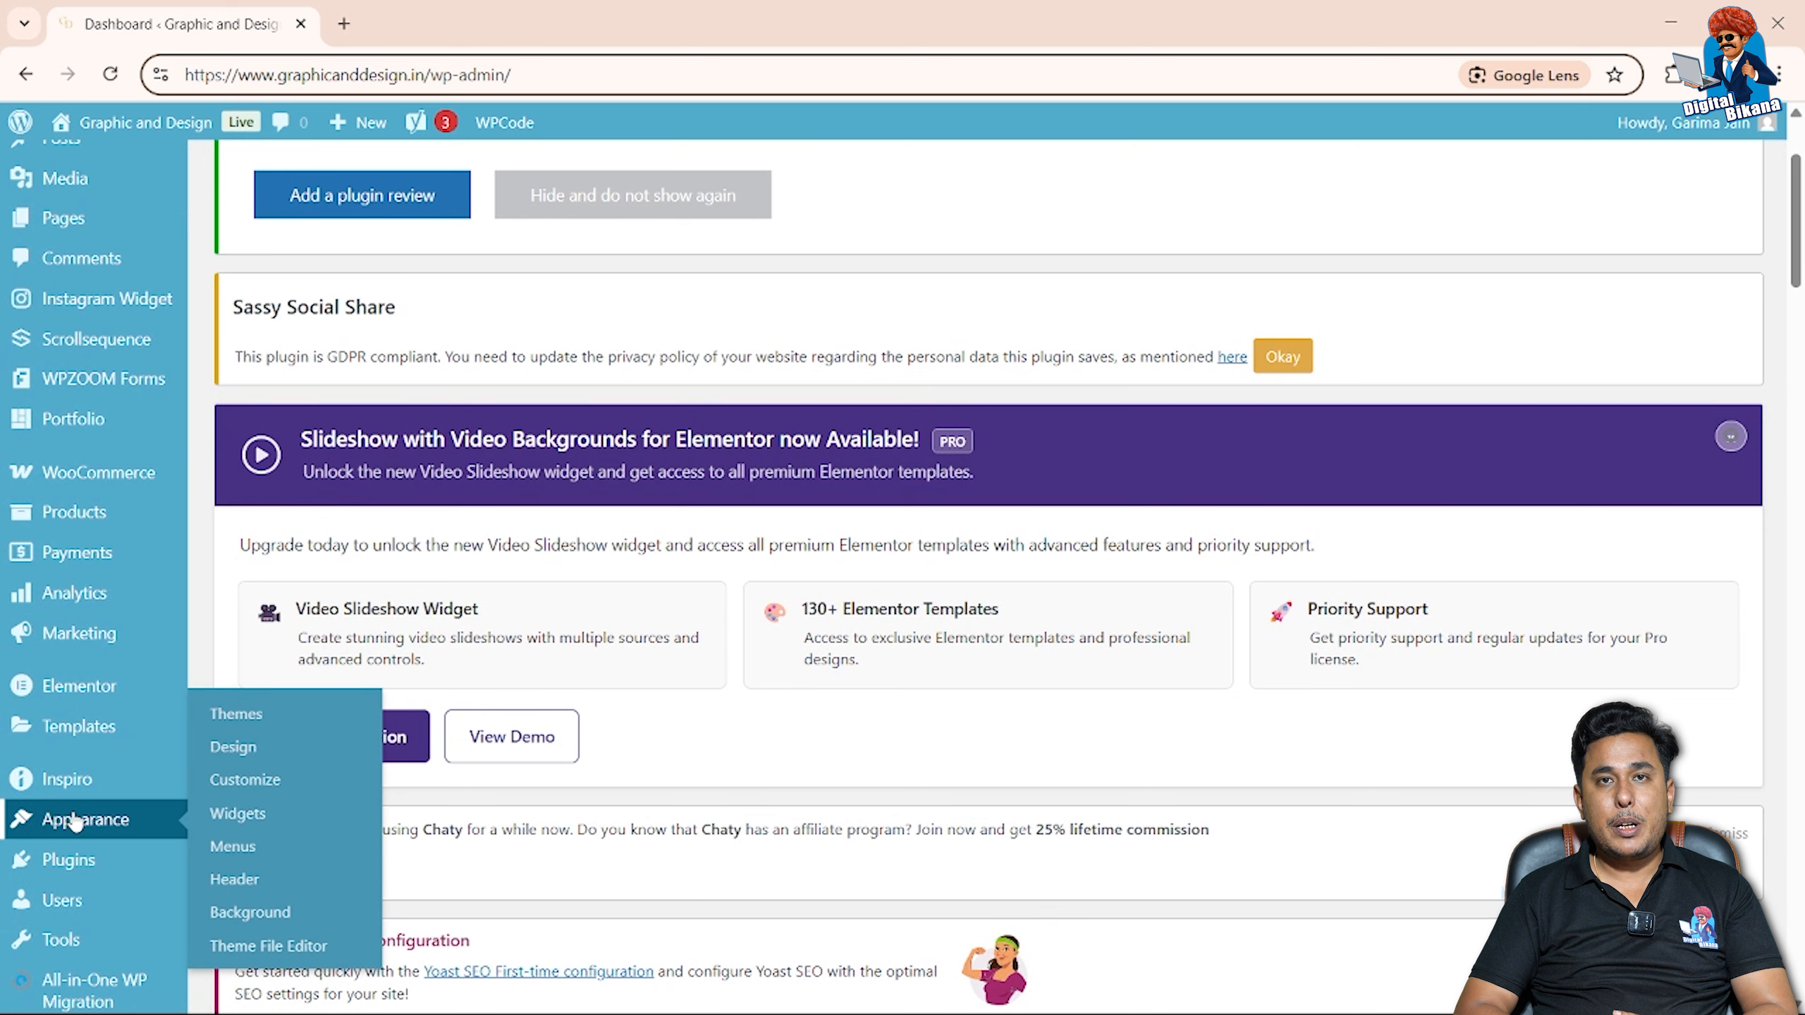
# Open the site's menu editor and load Main (Main Menu) for editing.
pyautogui.click(213, 848)
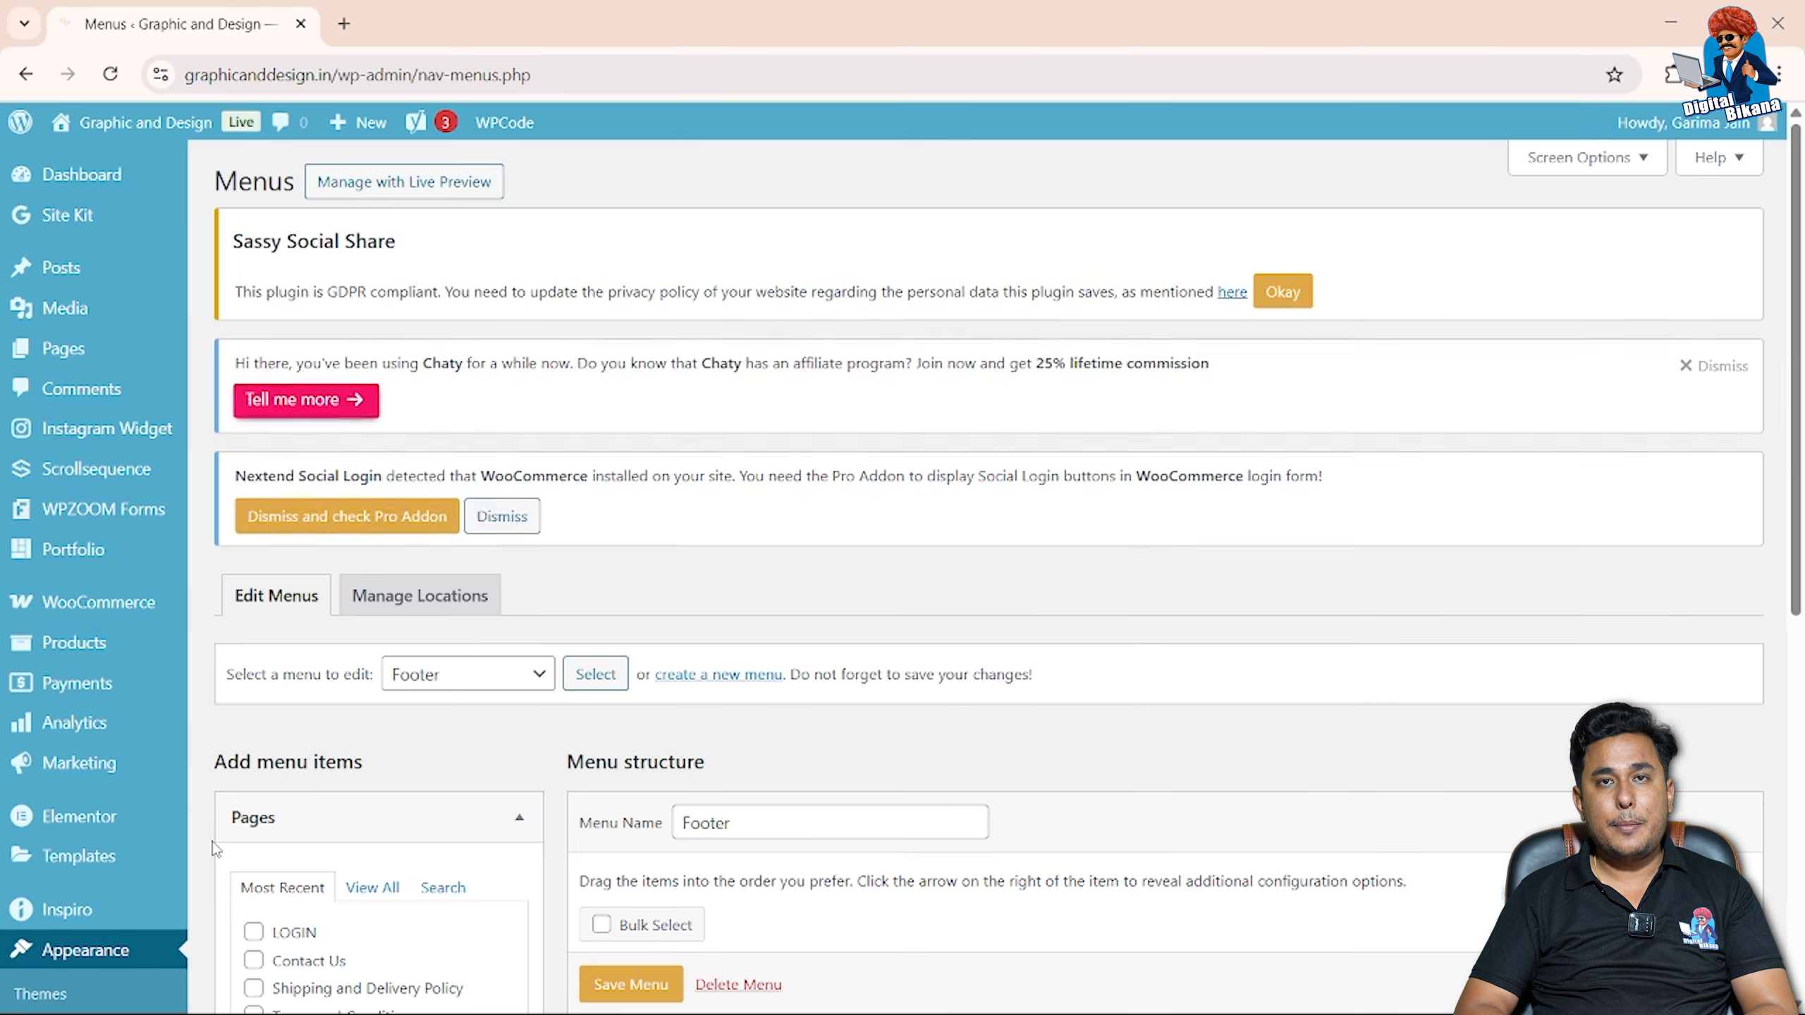
pyautogui.scroll(-3, 382, 735)
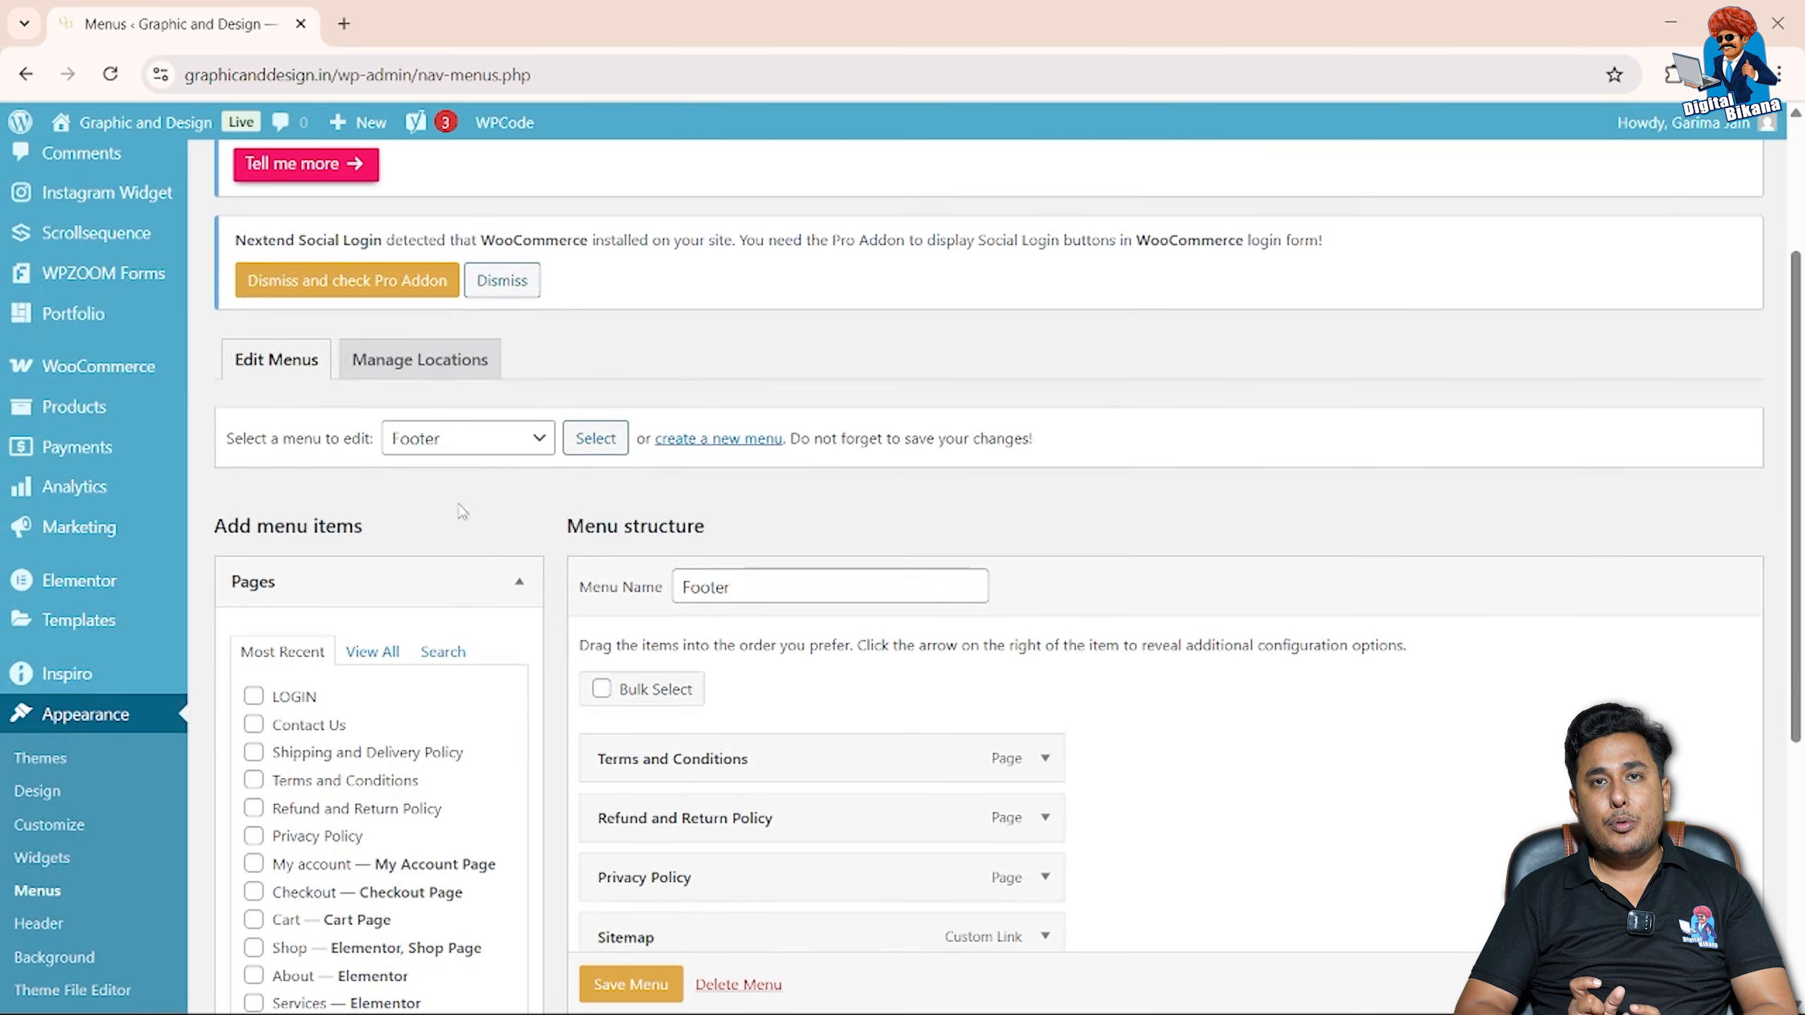
pyautogui.click(500, 440)
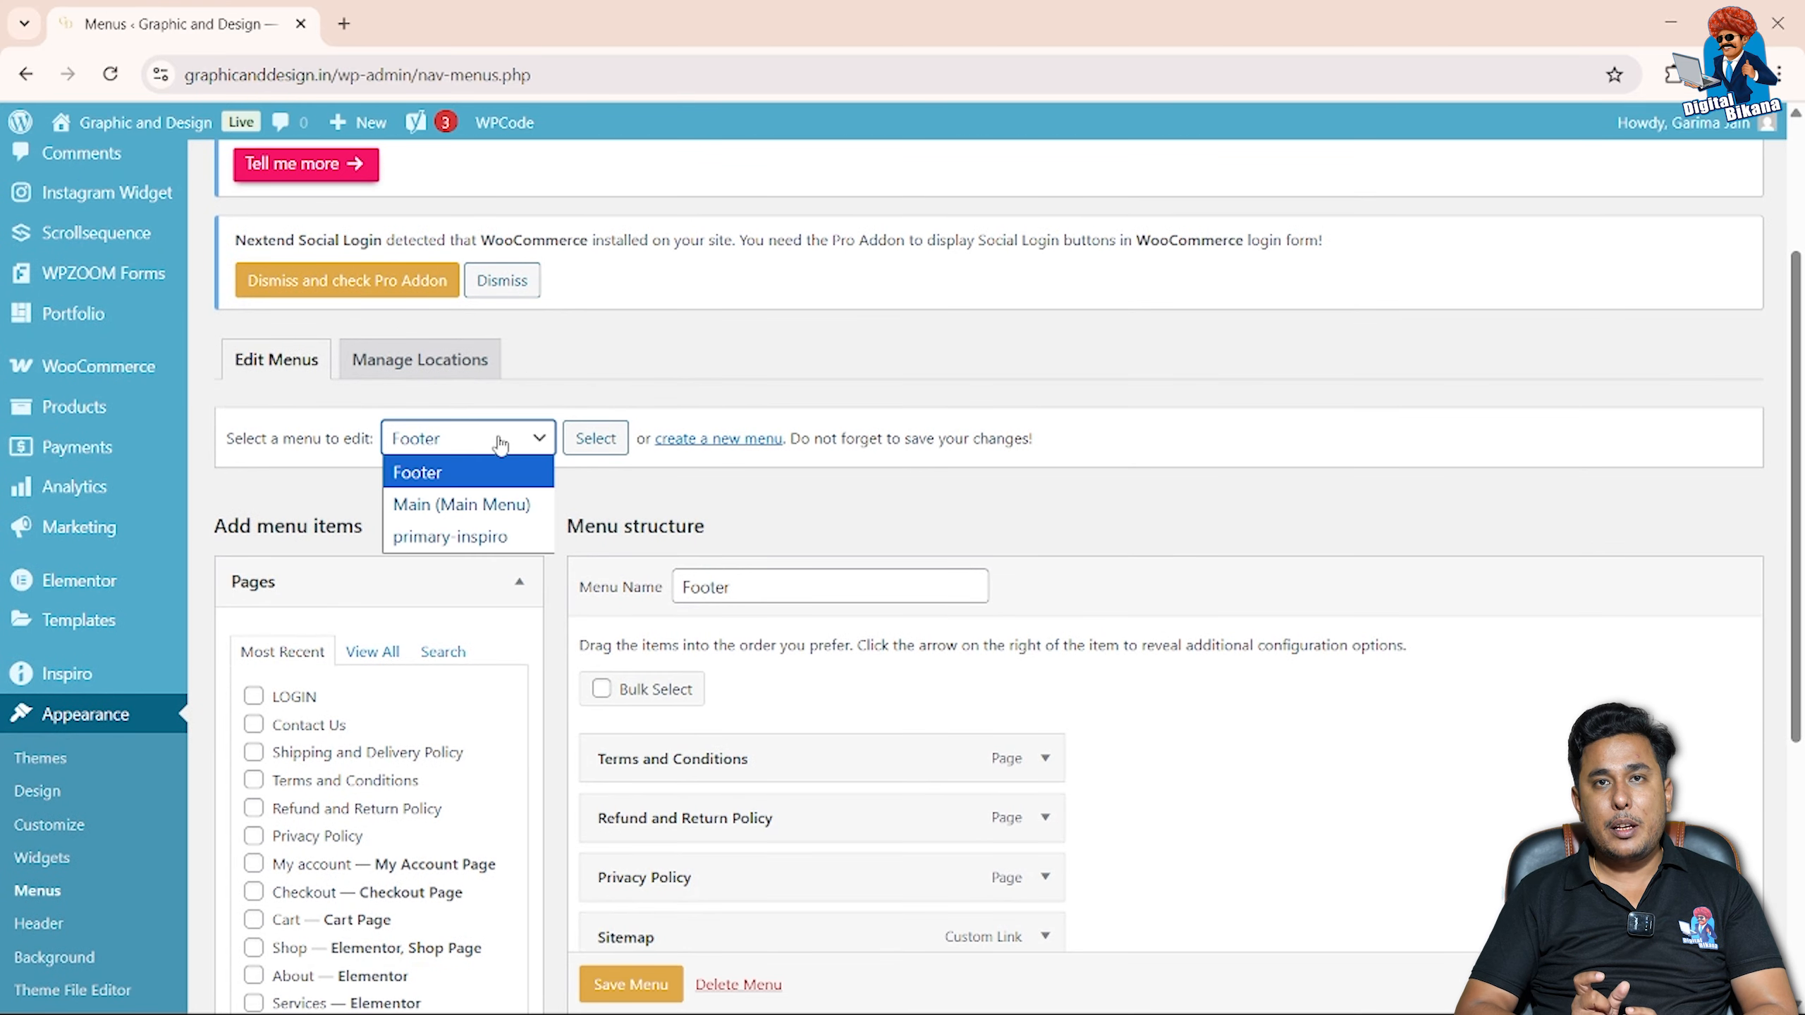
pyautogui.click(490, 506)
pyautogui.scroll(-1, 490, 515)
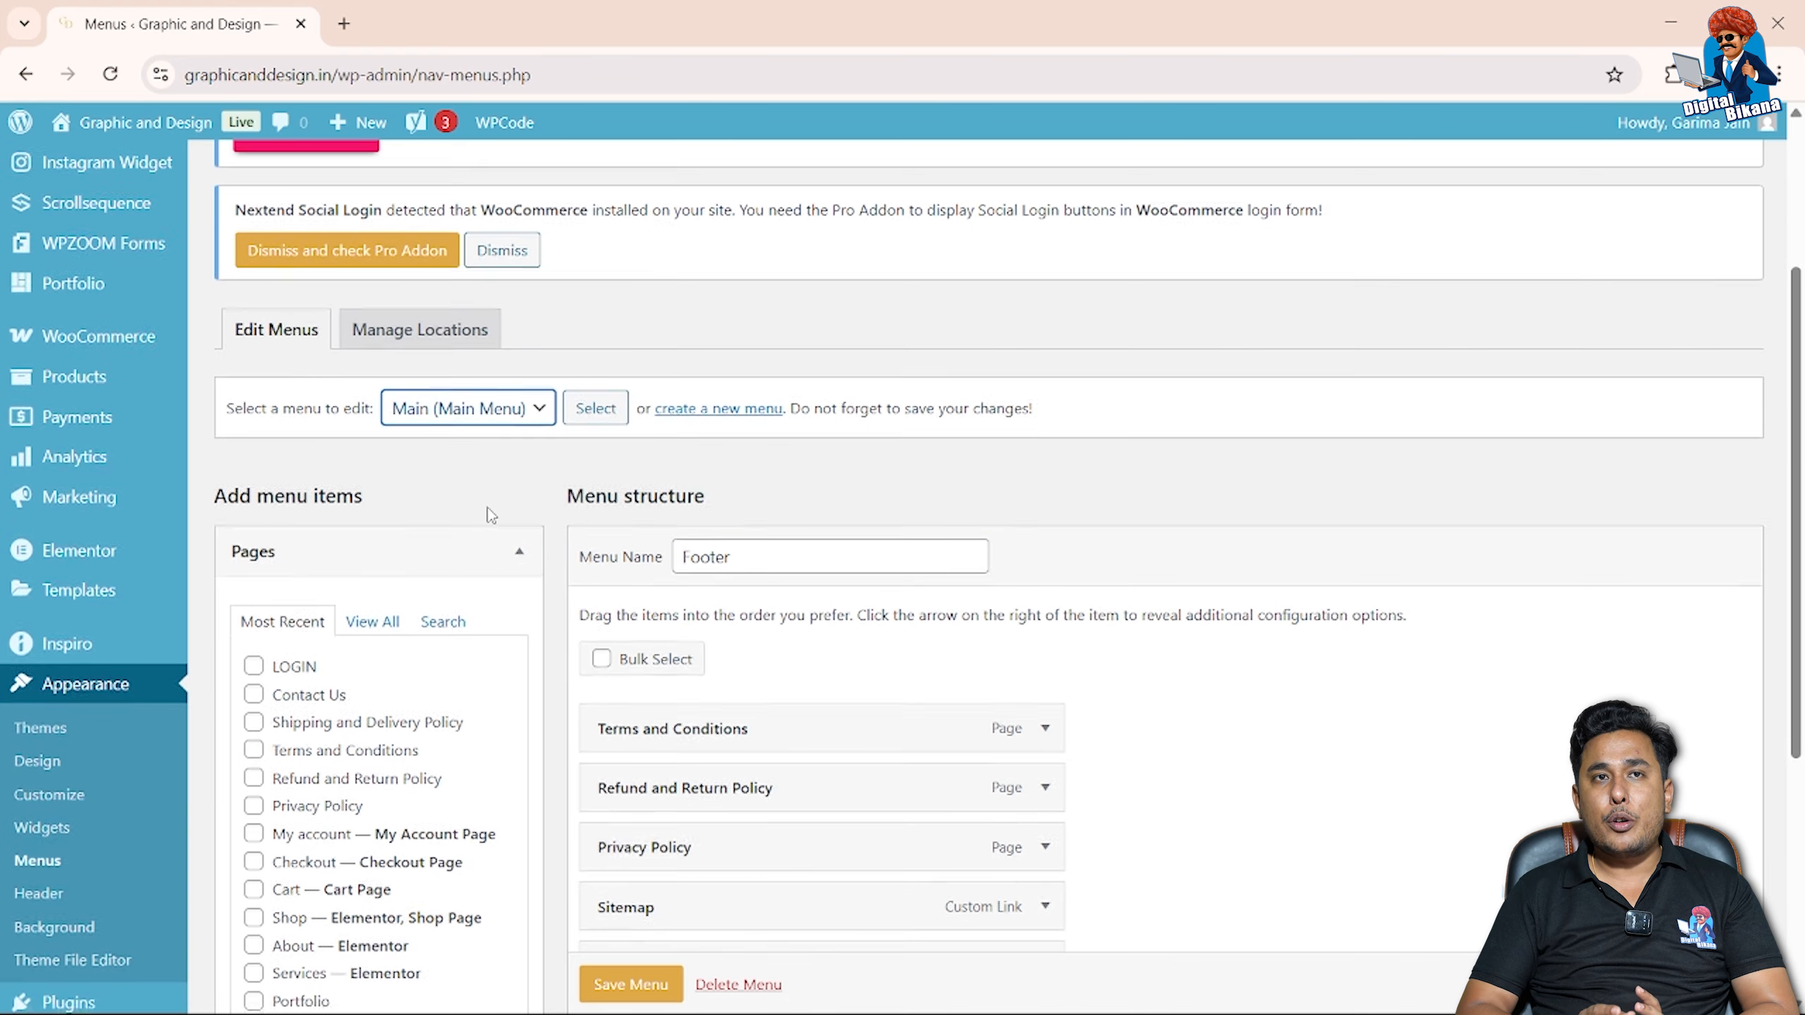
pyautogui.click(597, 407)
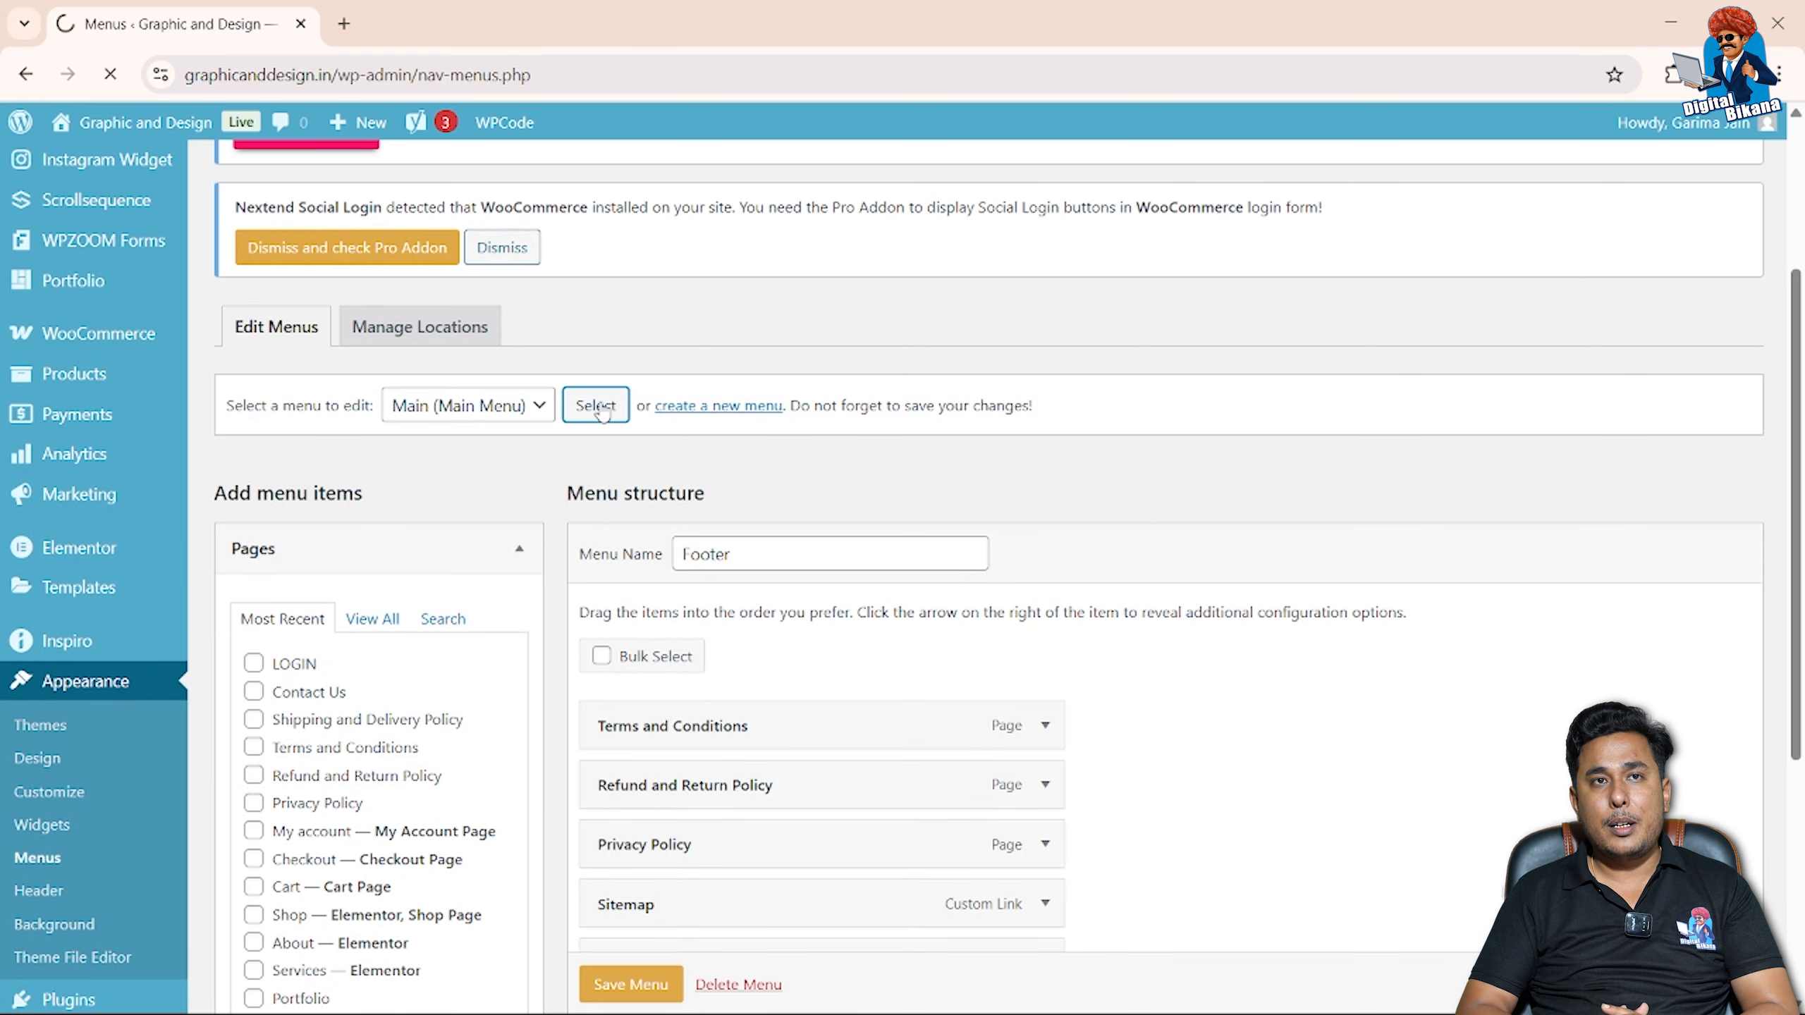
pyautogui.scroll(-3, 586, 559)
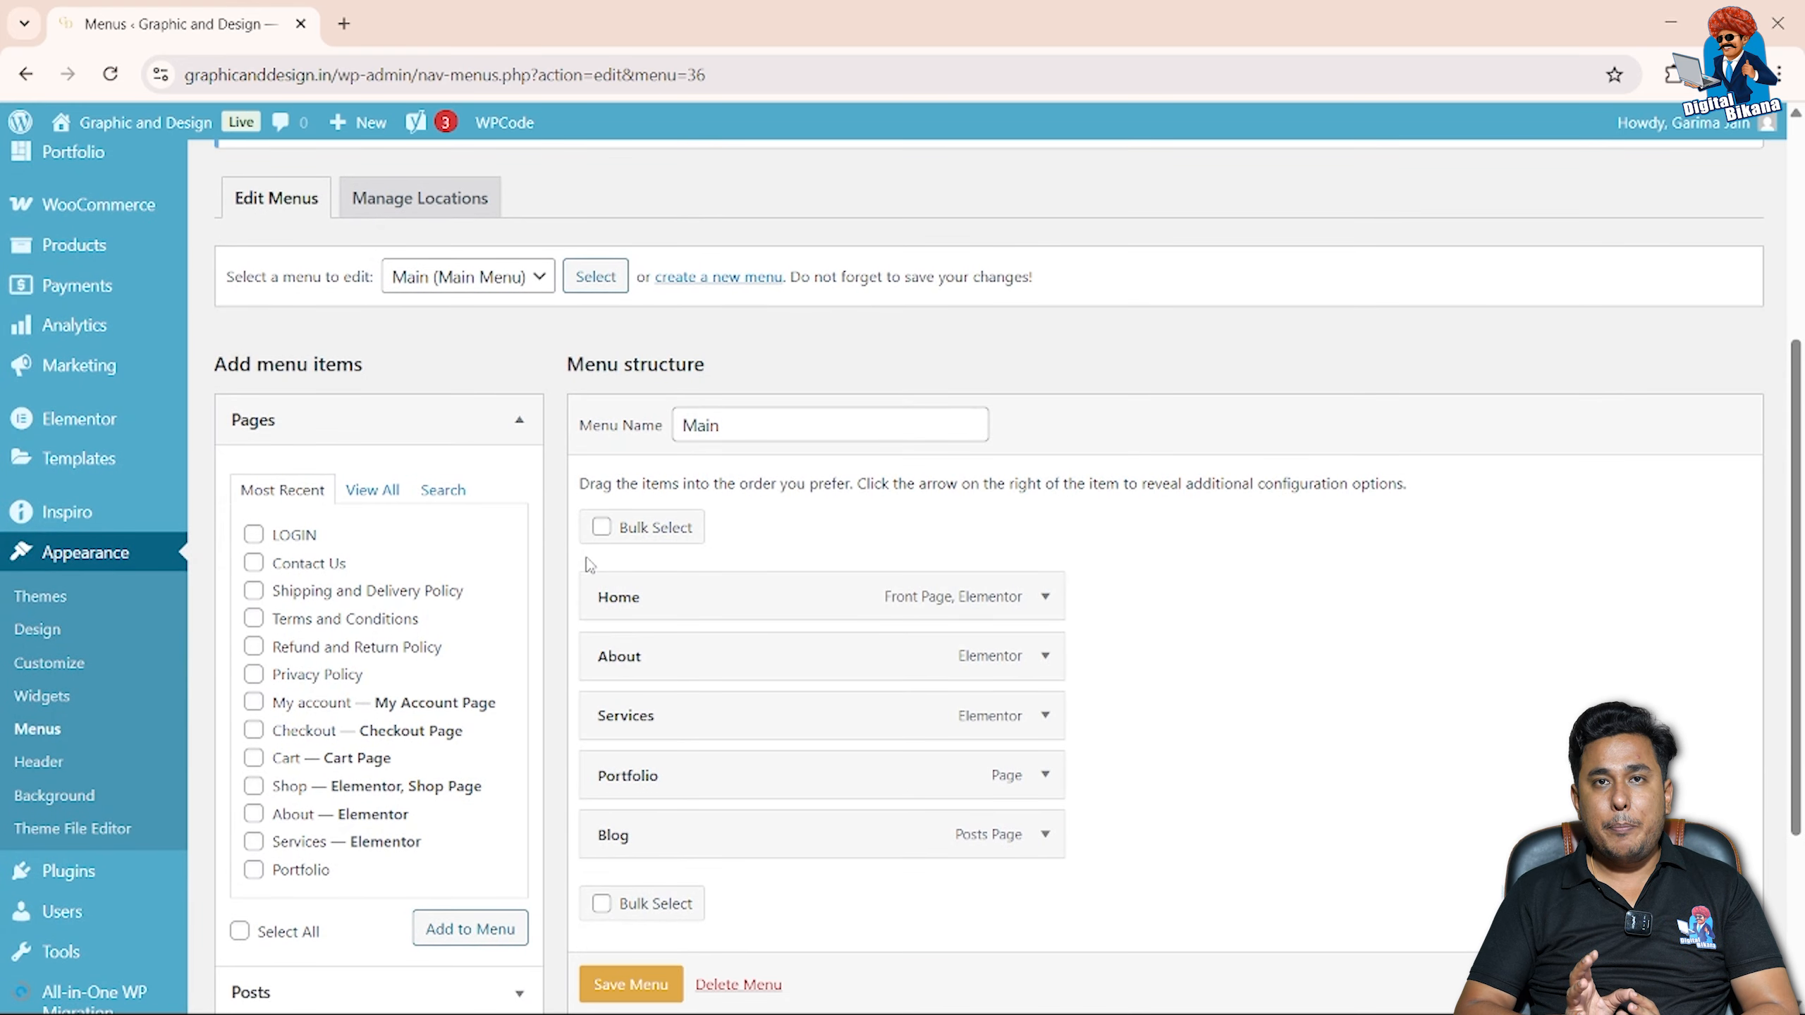
# Review the item types that can be added to the menu, including the Custom Links fields.
pyautogui.scroll(-1, 590, 565)
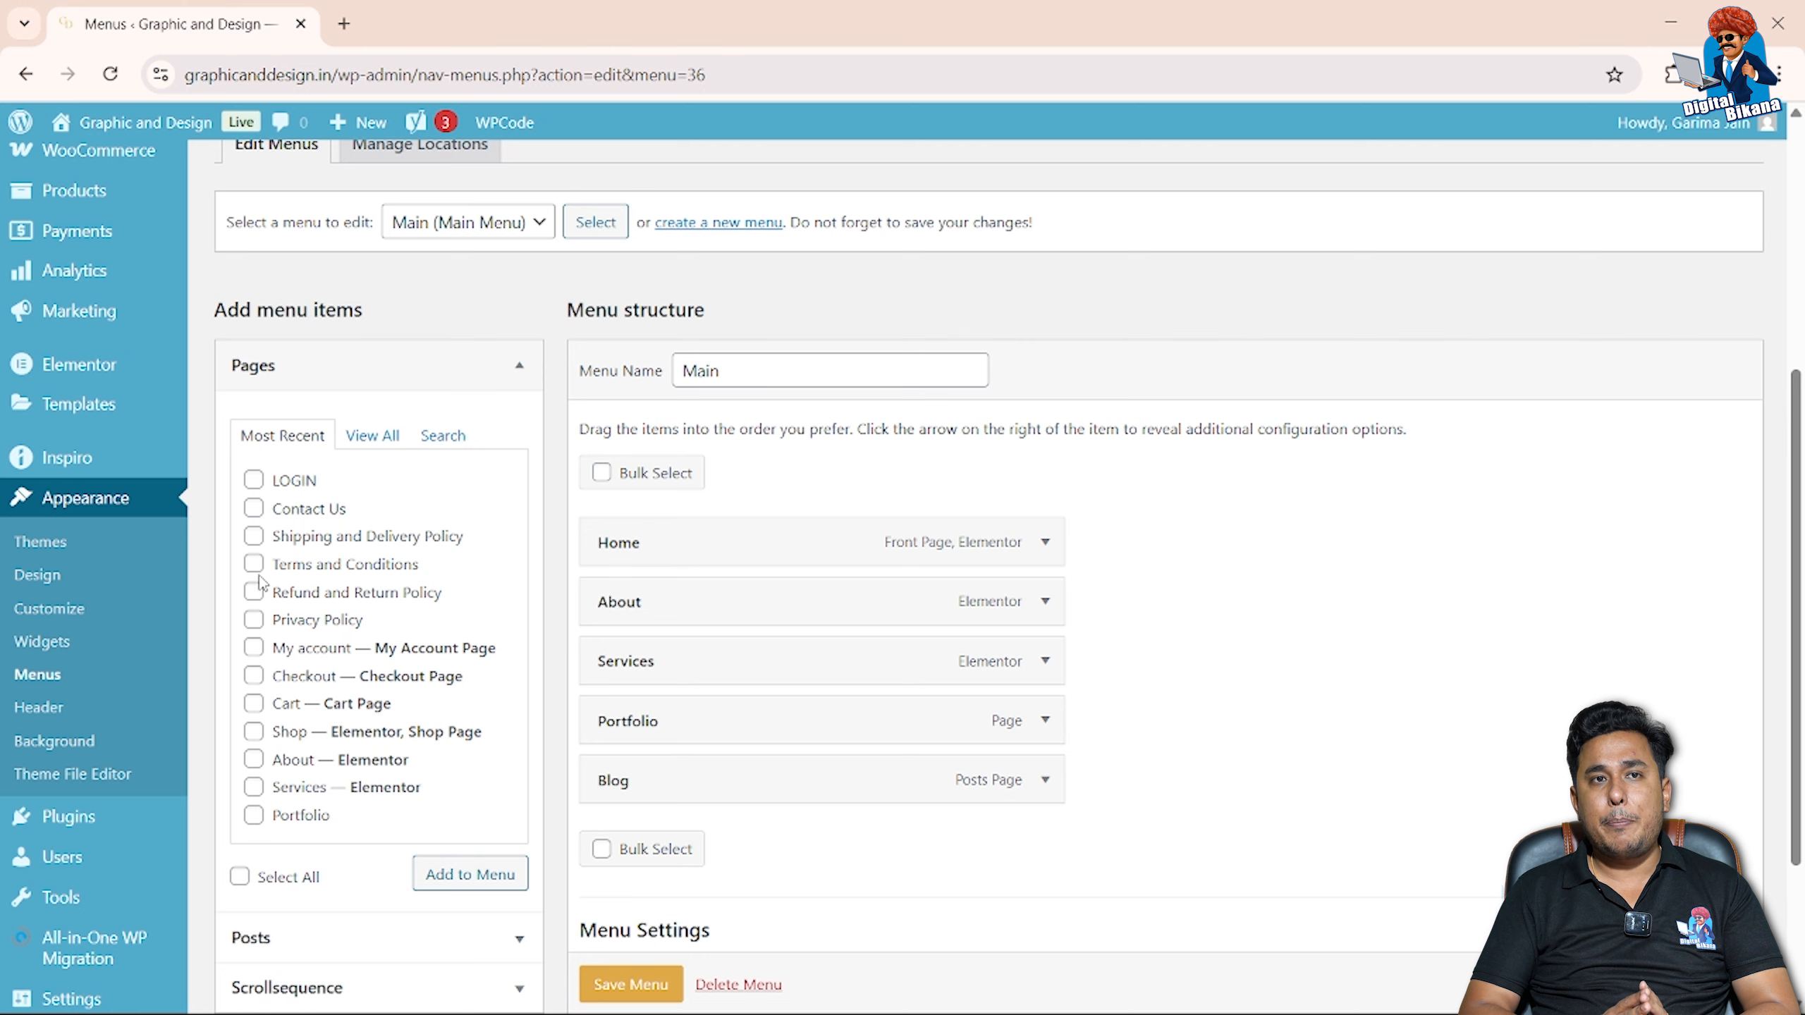
pyautogui.scroll(-3, 259, 736)
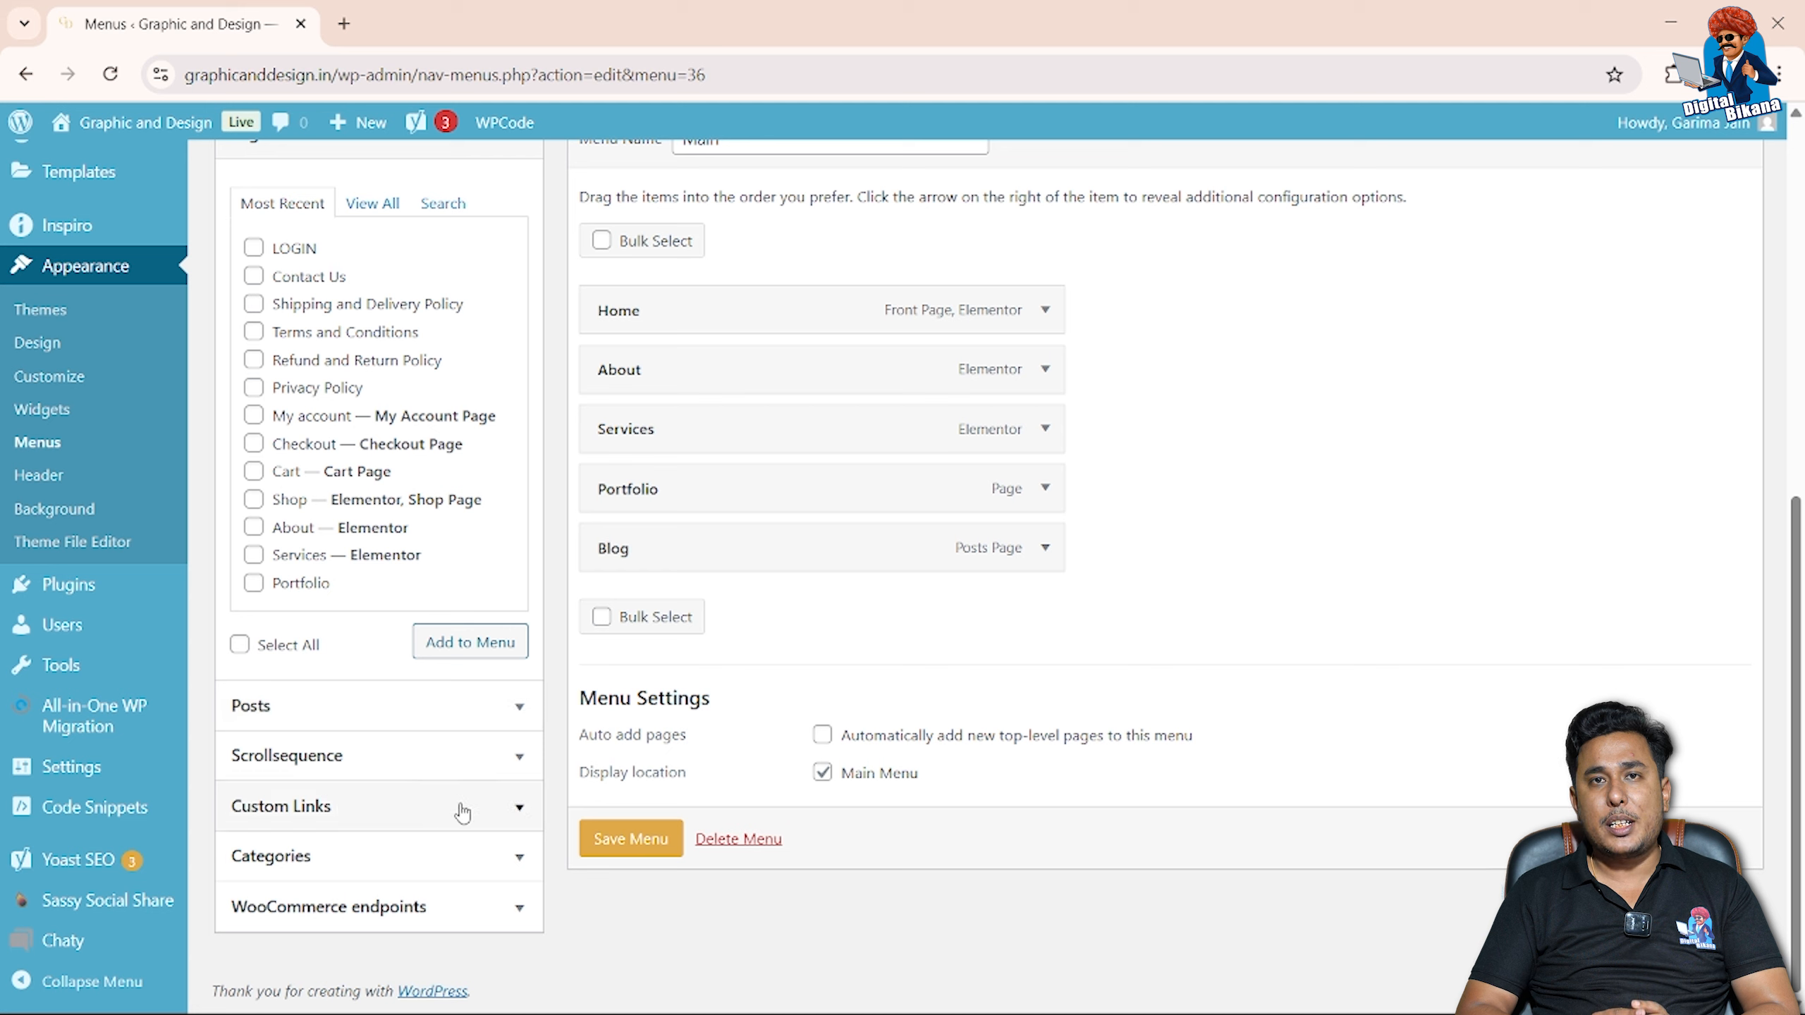
pyautogui.click(519, 818)
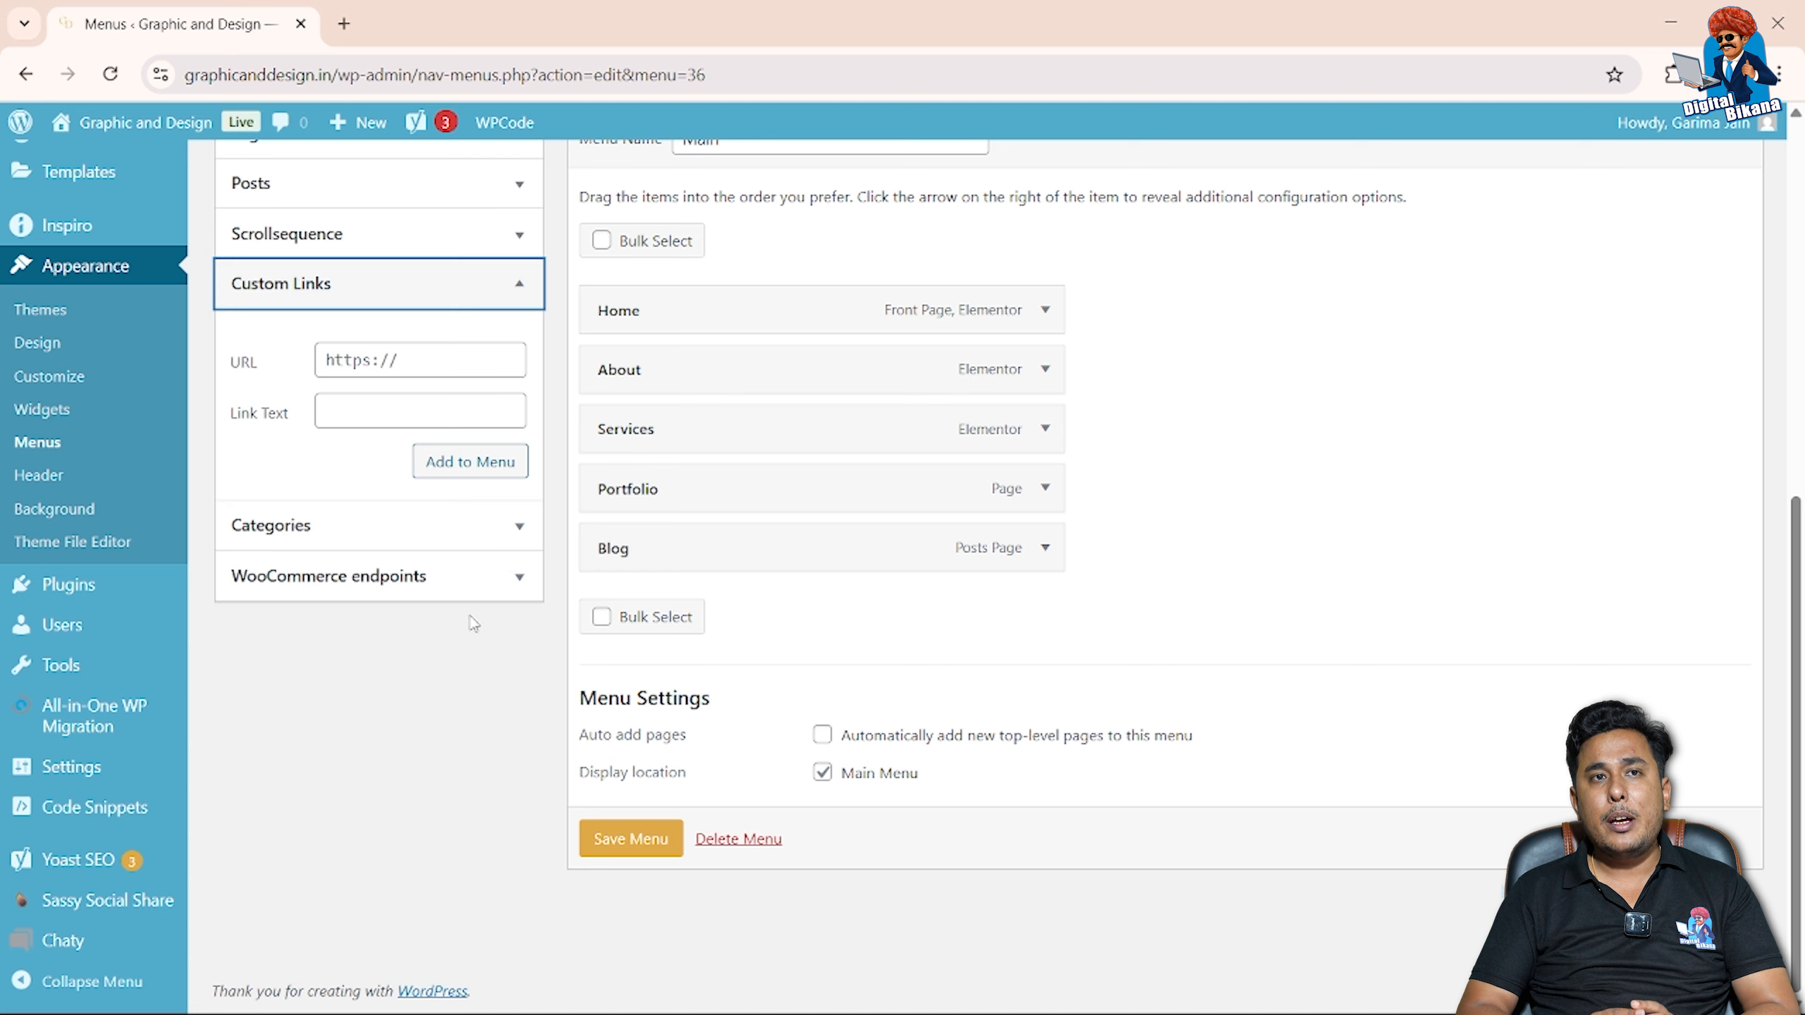
pyautogui.click(517, 286)
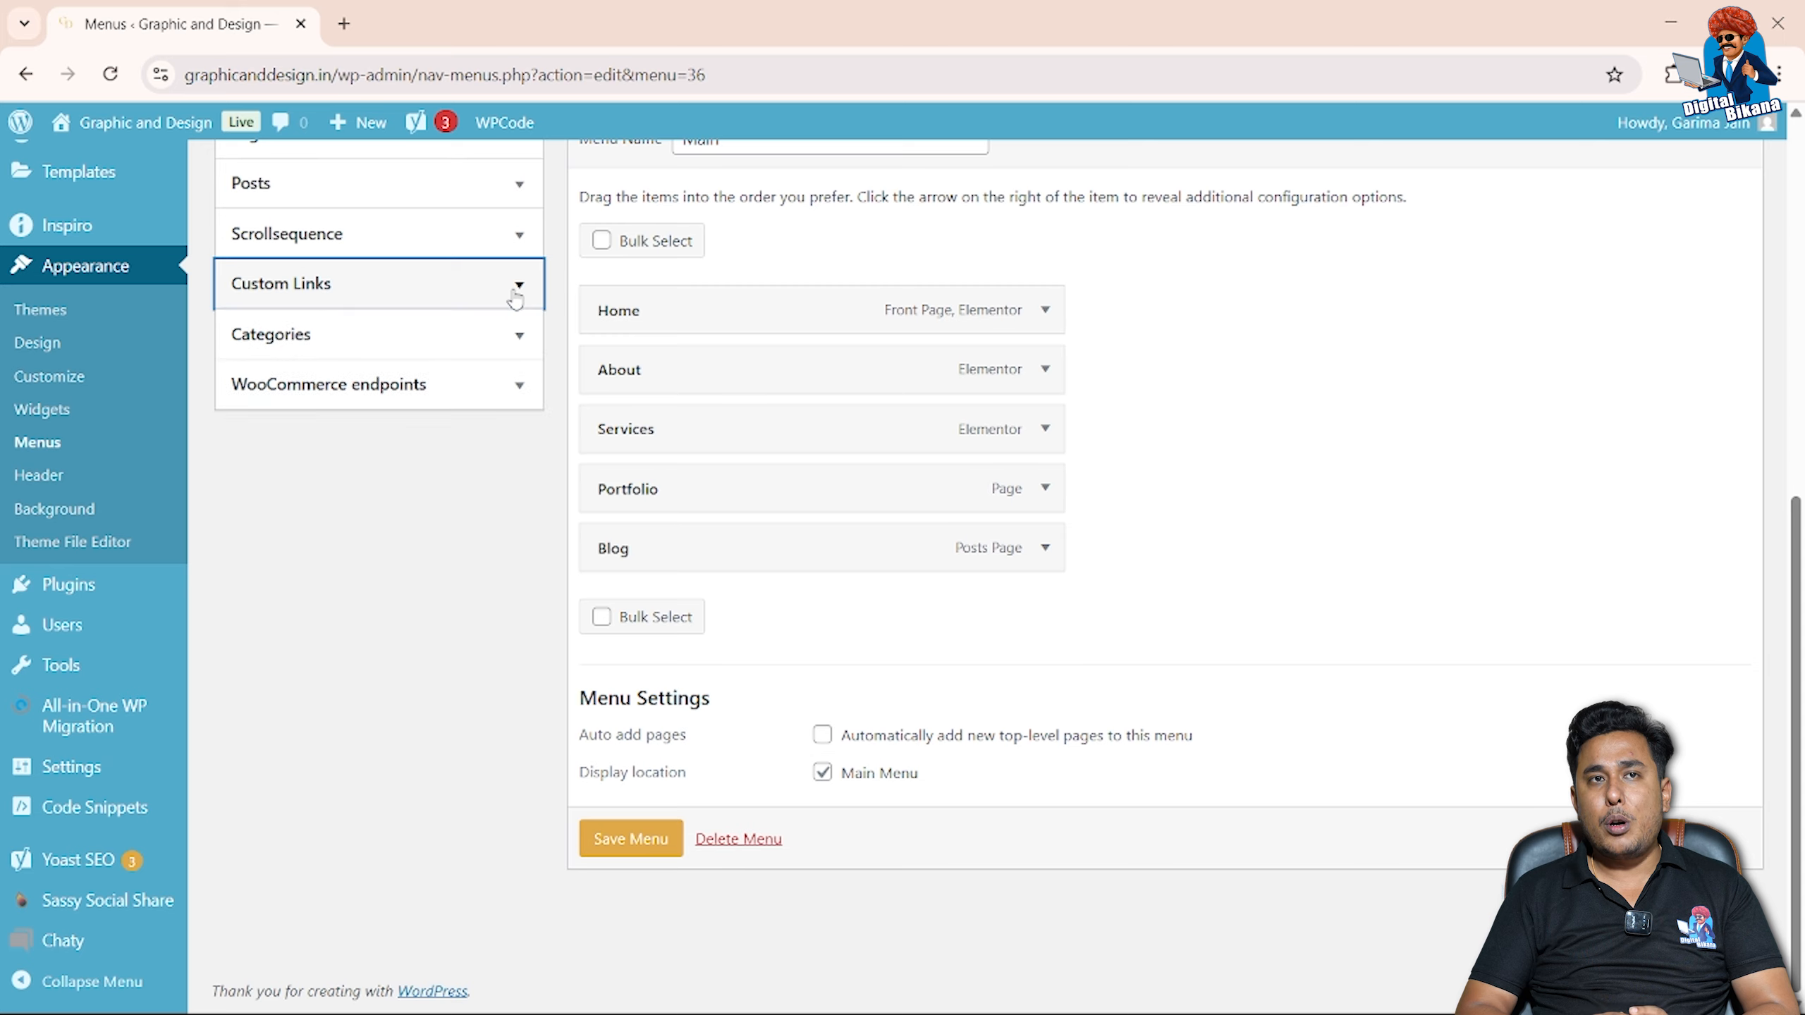
pyautogui.scroll(2, 475, 271)
pyautogui.scroll(1, 475, 271)
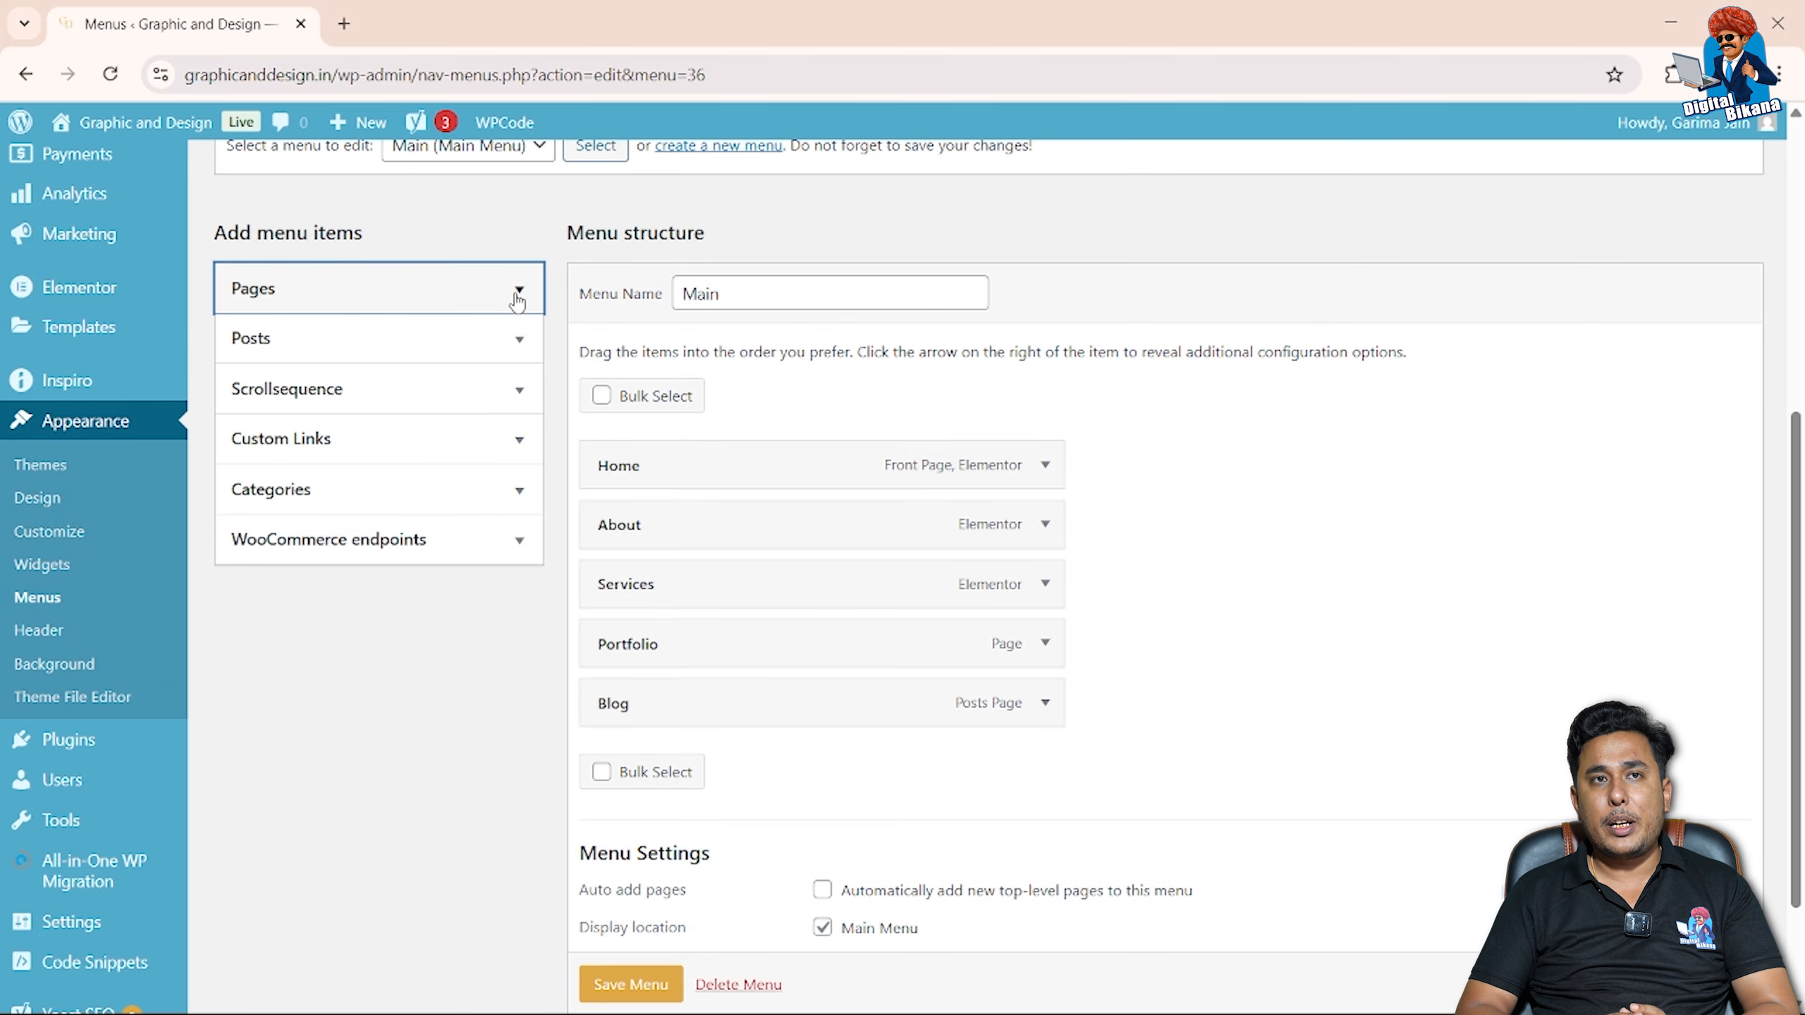
# Add the Cart page to the Main menu and move About to the end of the menu structure.
pyautogui.click(517, 289)
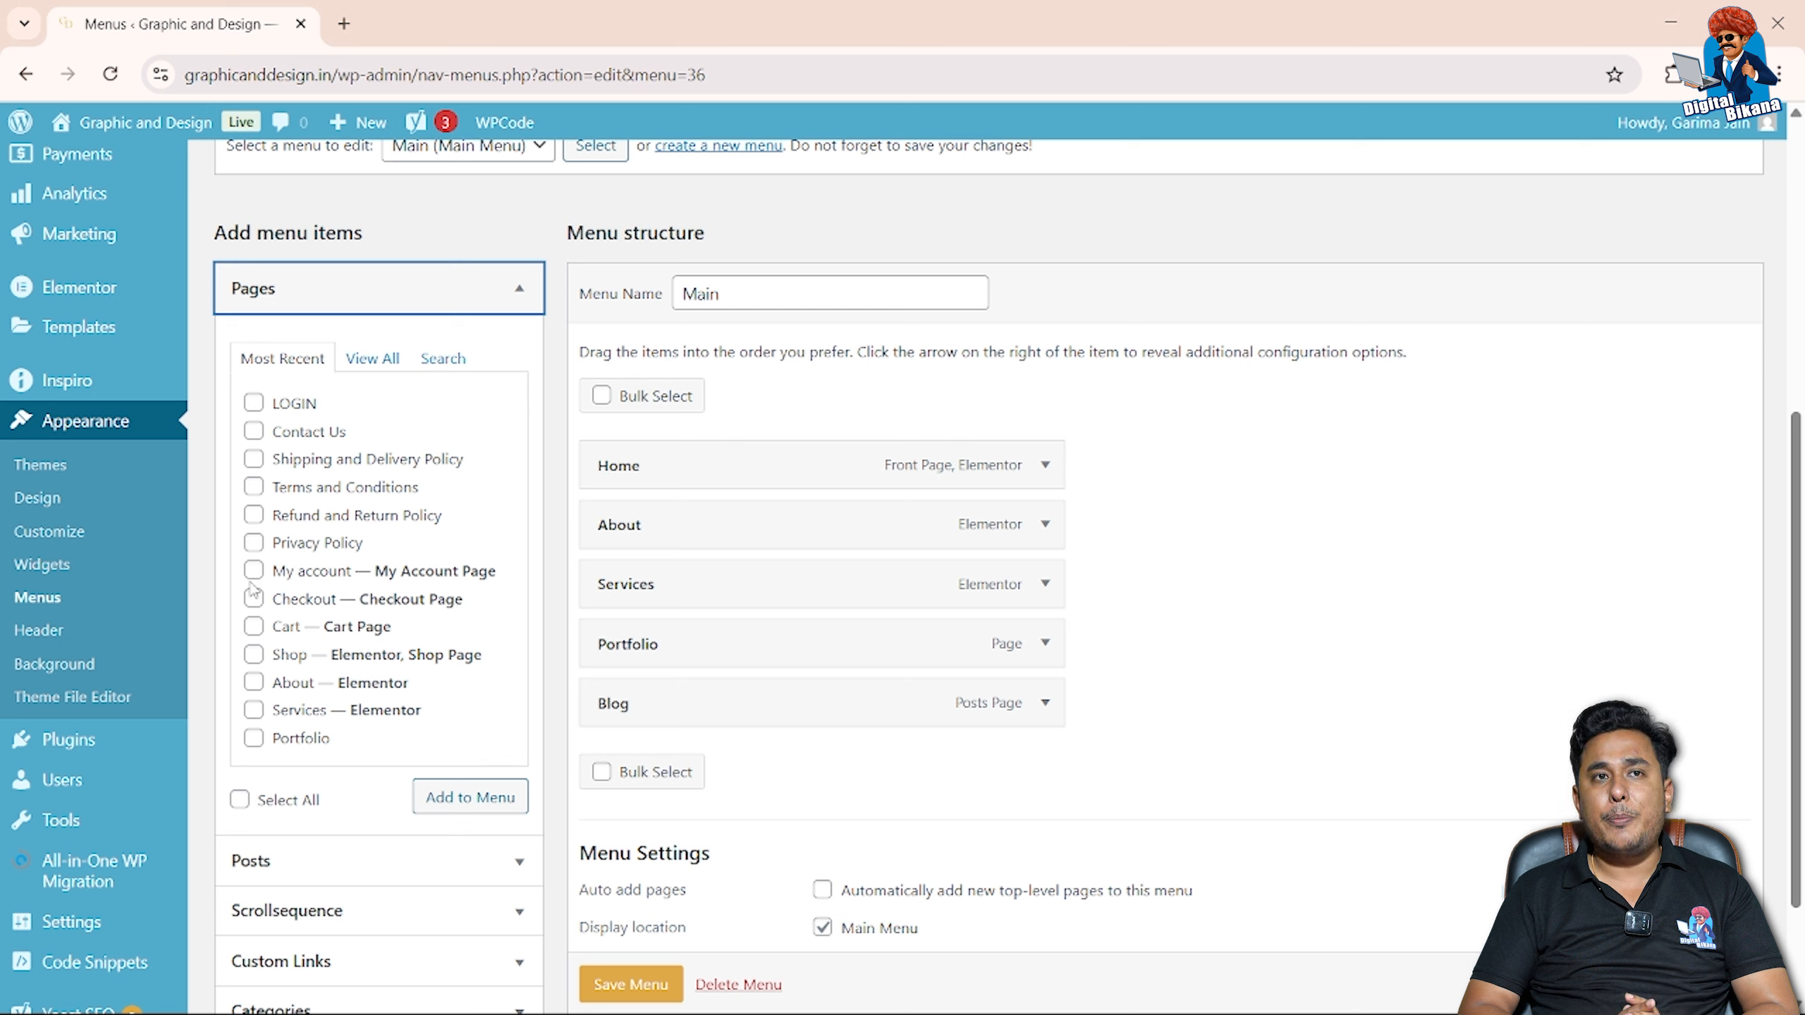
pyautogui.click(255, 632)
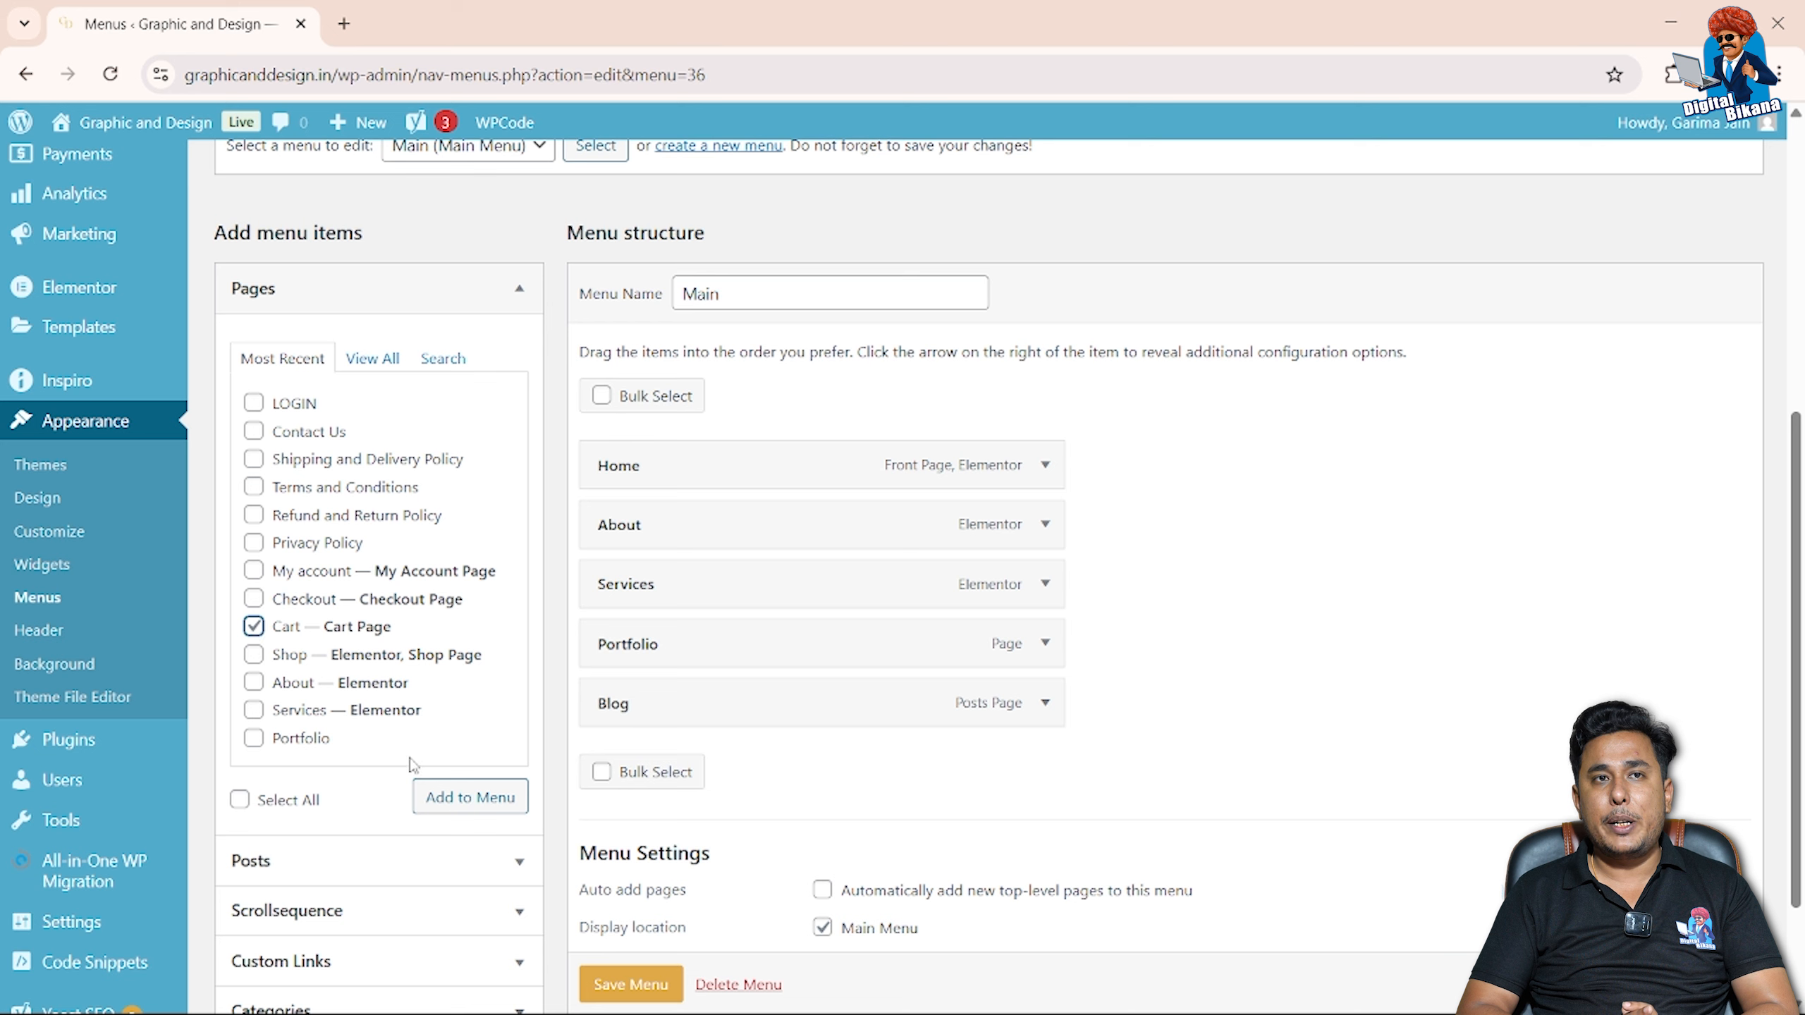
pyautogui.click(437, 798)
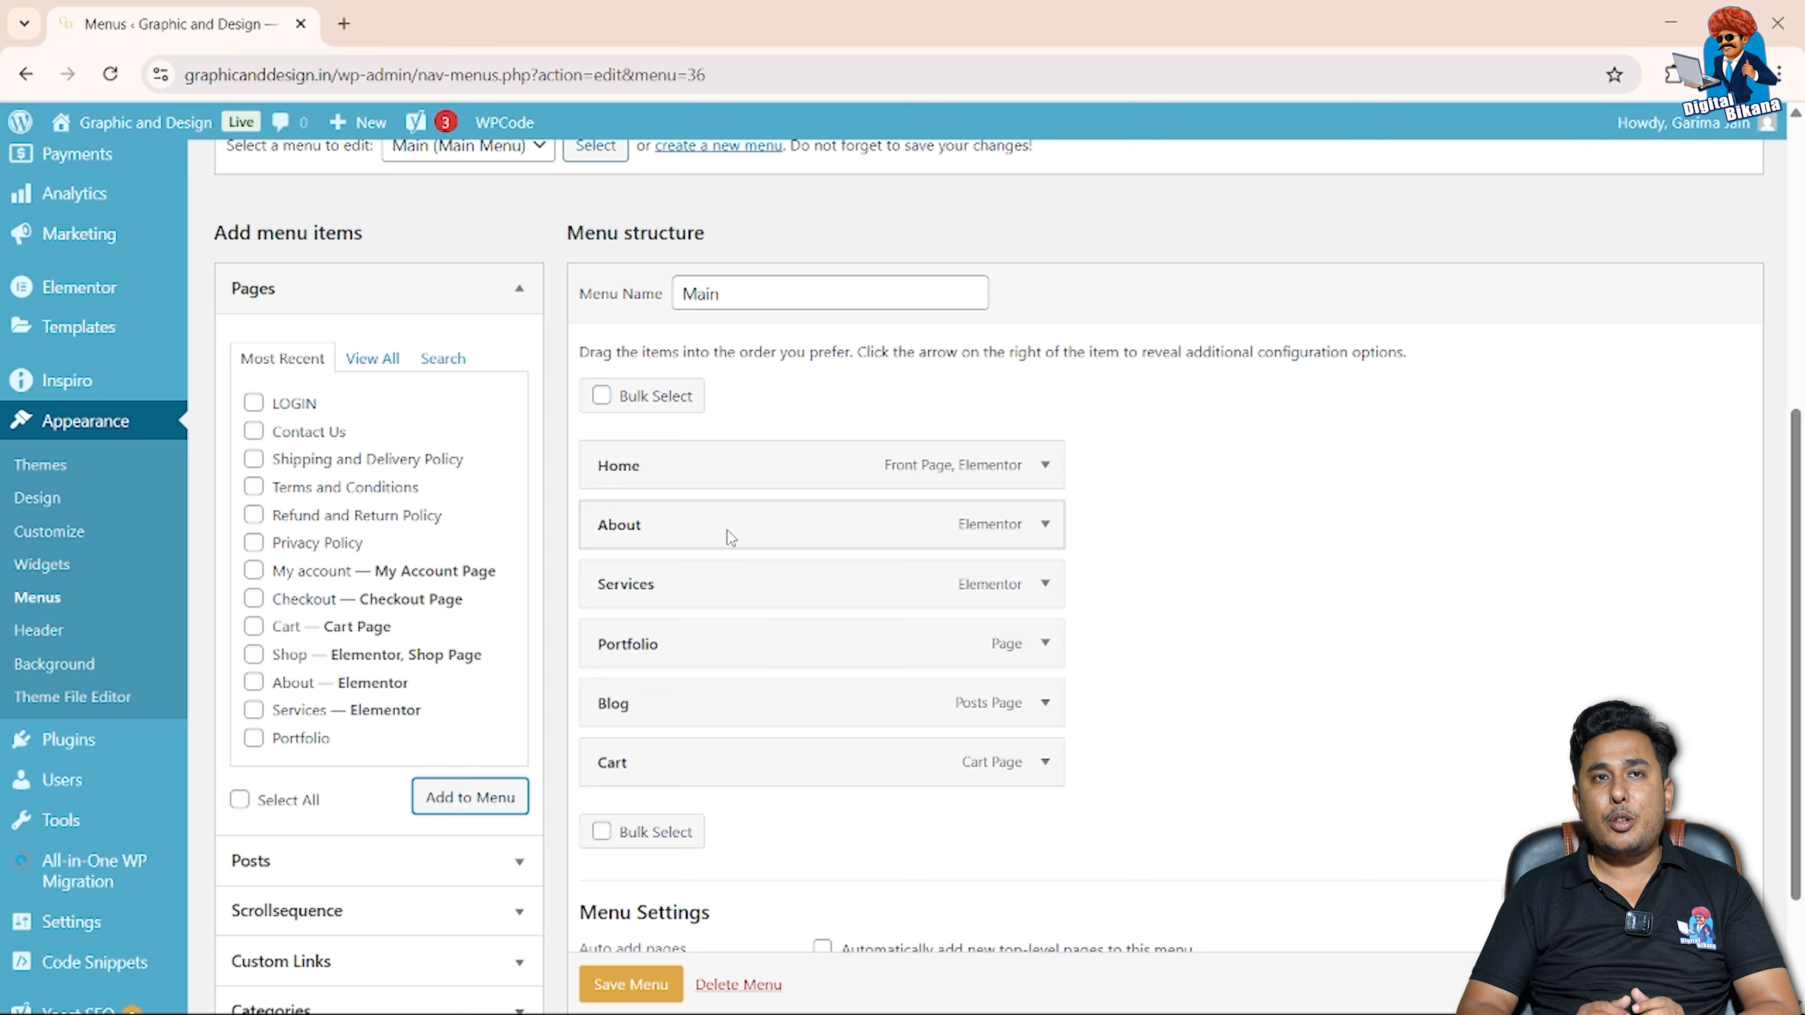
pyautogui.moveTo(731, 538); pyautogui.dragTo(750, 770)
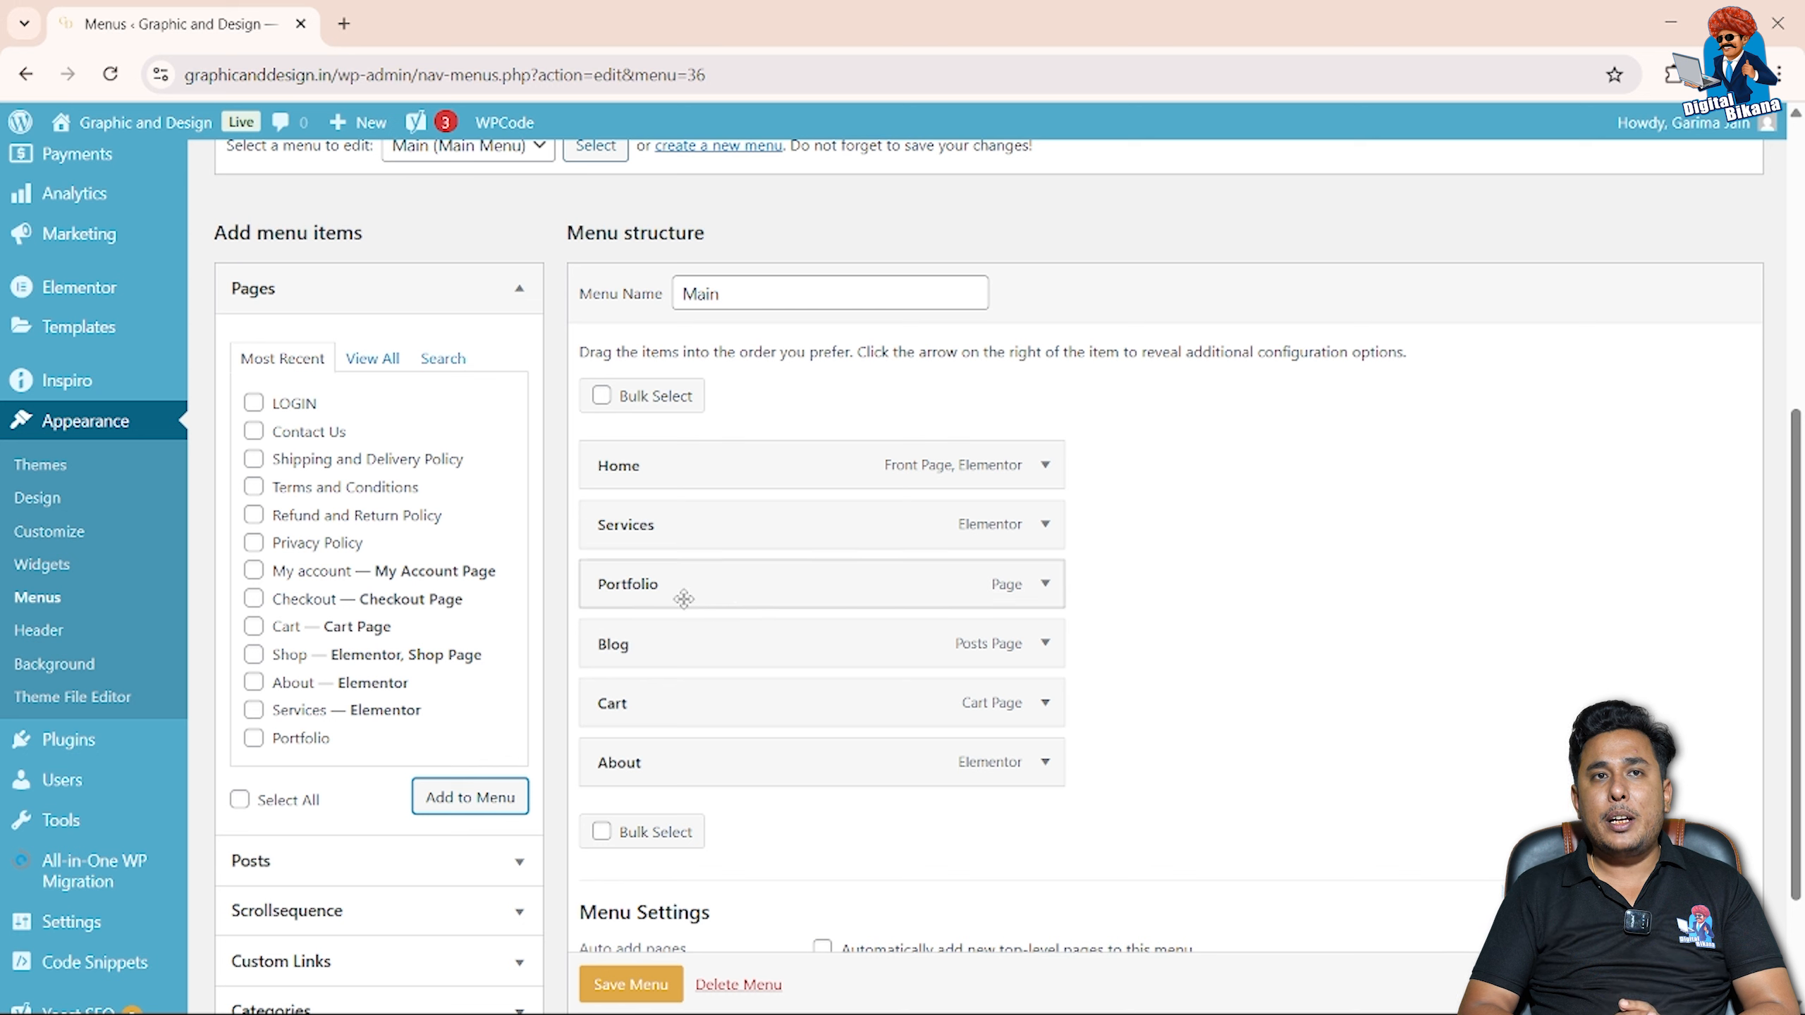
# Nest Portfolio under Services and Blog under Portfolio as sub items, and save the menu.
pyautogui.moveTo(685, 596); pyautogui.dragTo(762, 601)
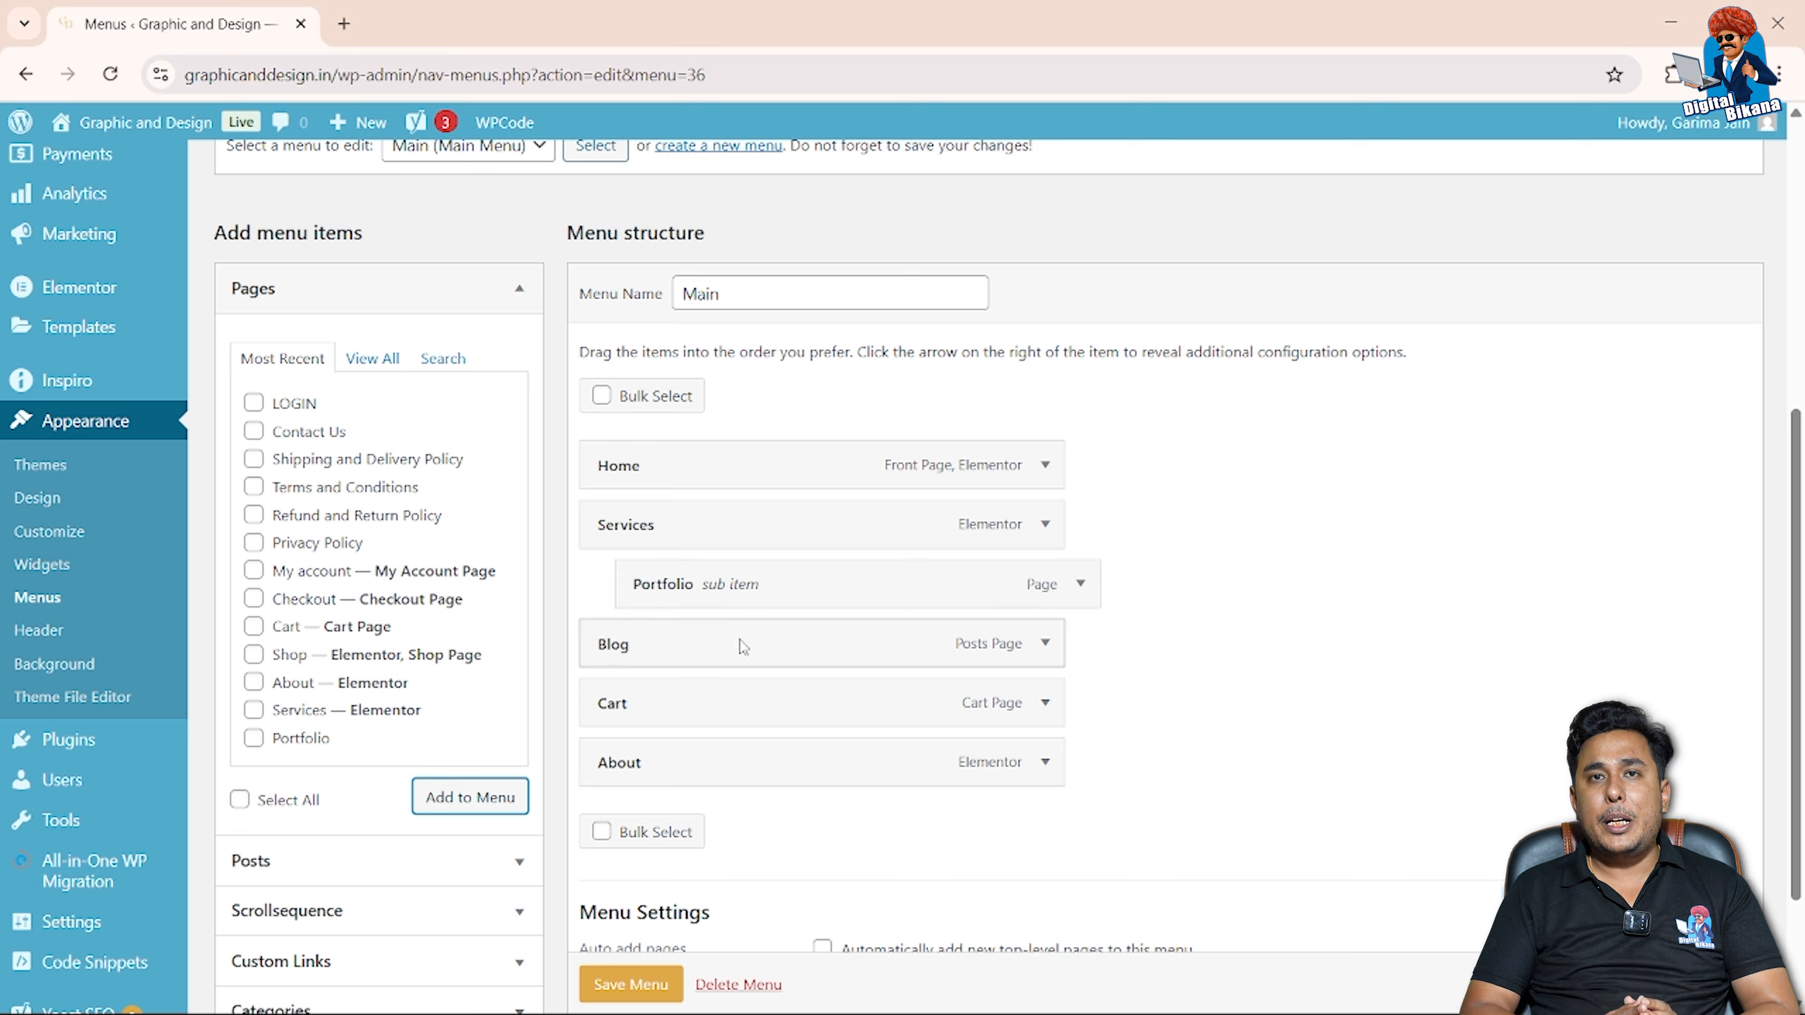
pyautogui.moveTo(718, 648); pyautogui.dragTo(755, 650)
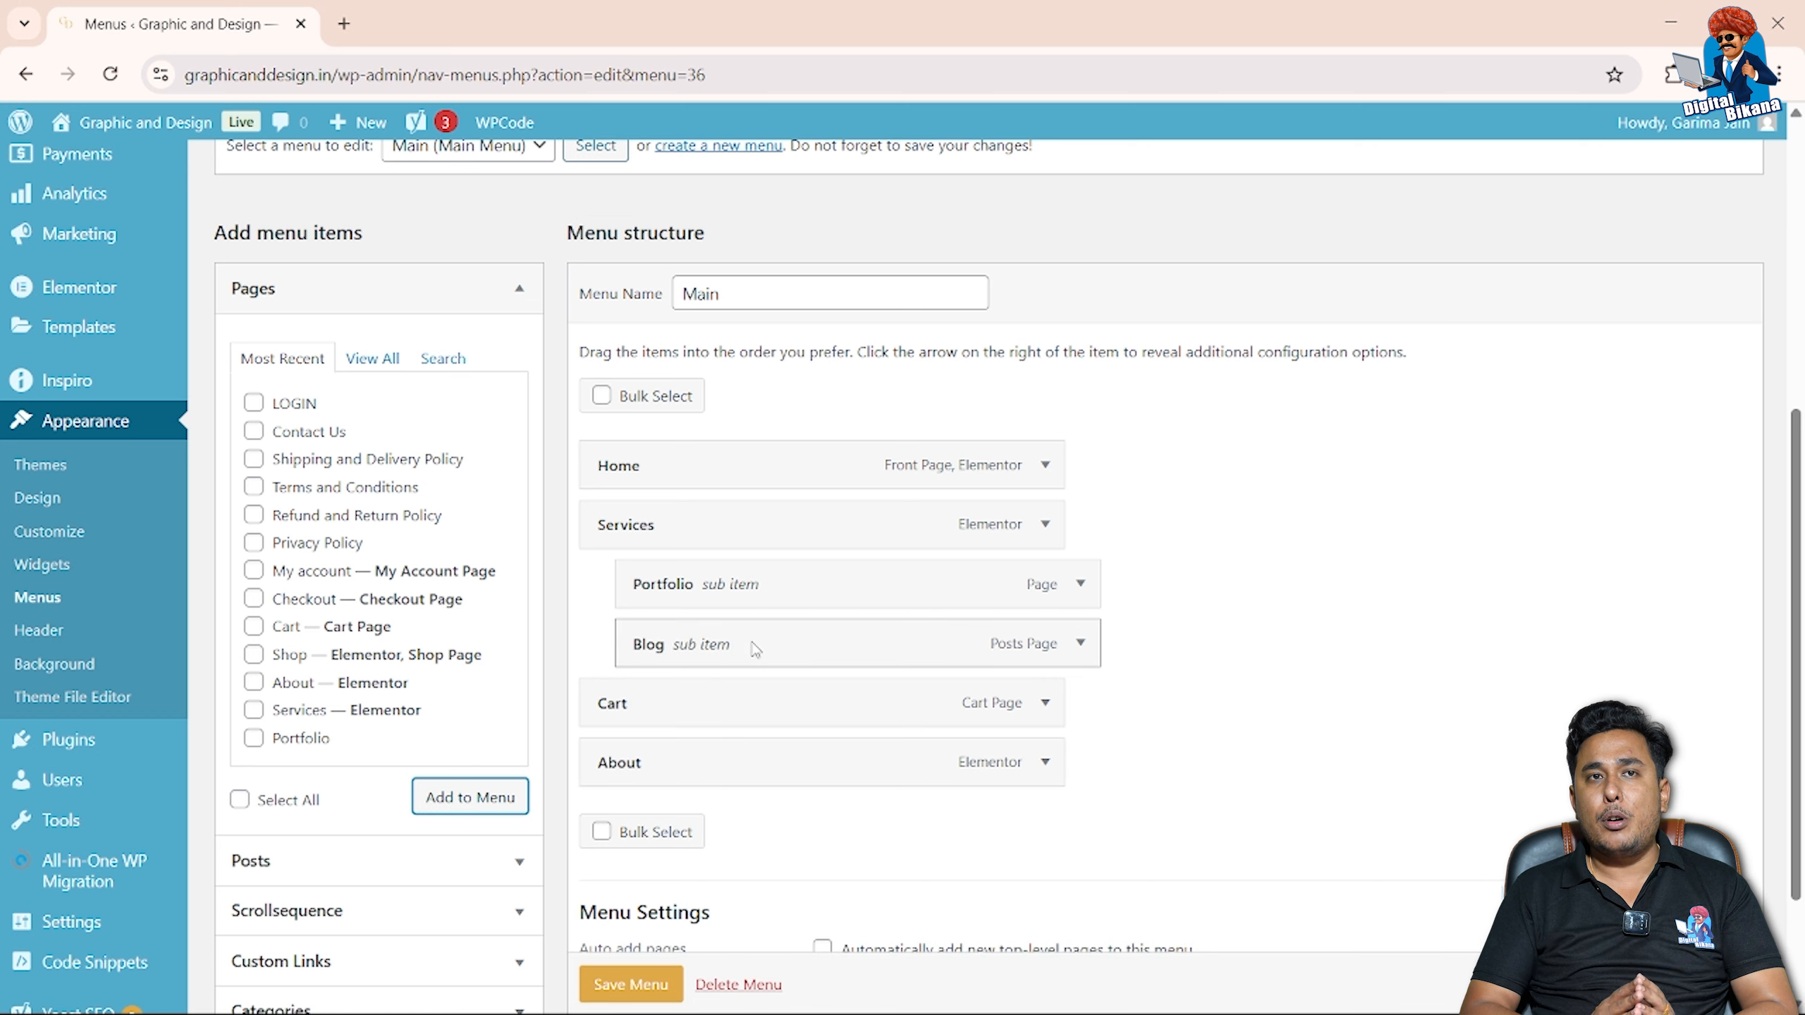
pyautogui.moveTo(760, 649); pyautogui.dragTo(801, 653)
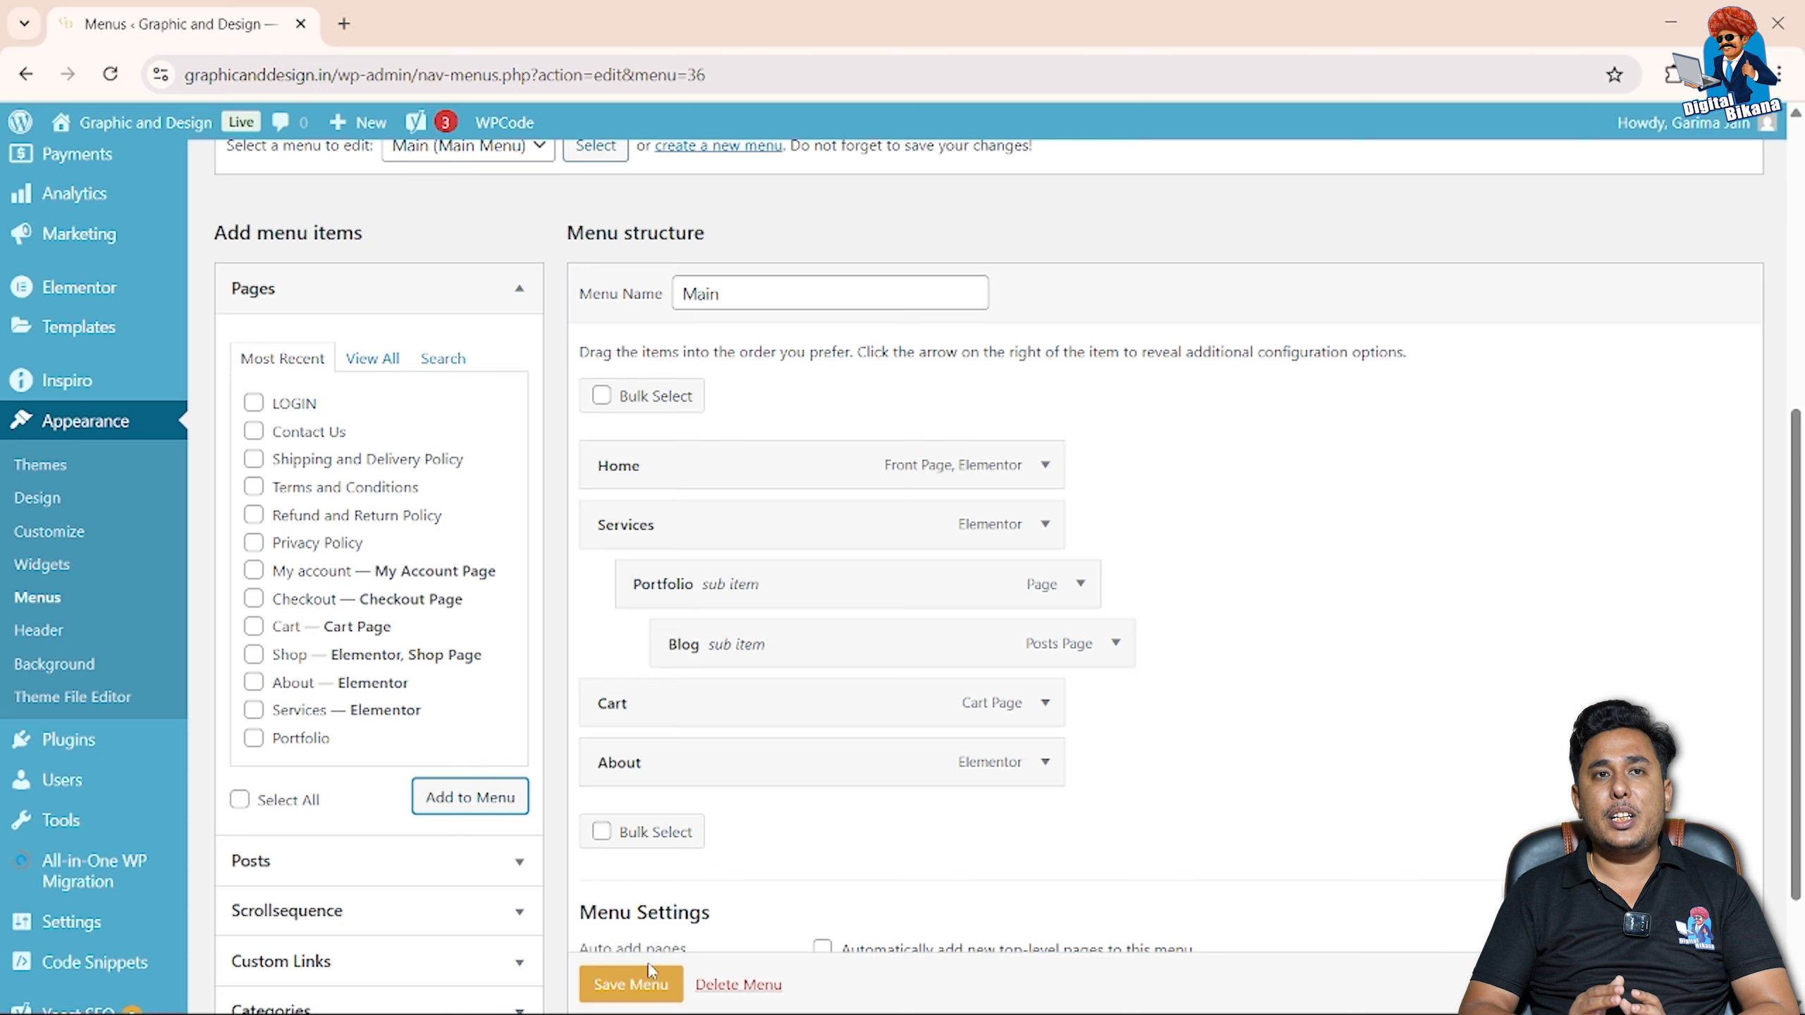
pyautogui.scroll(-1, 648, 984)
pyautogui.click(648, 984)
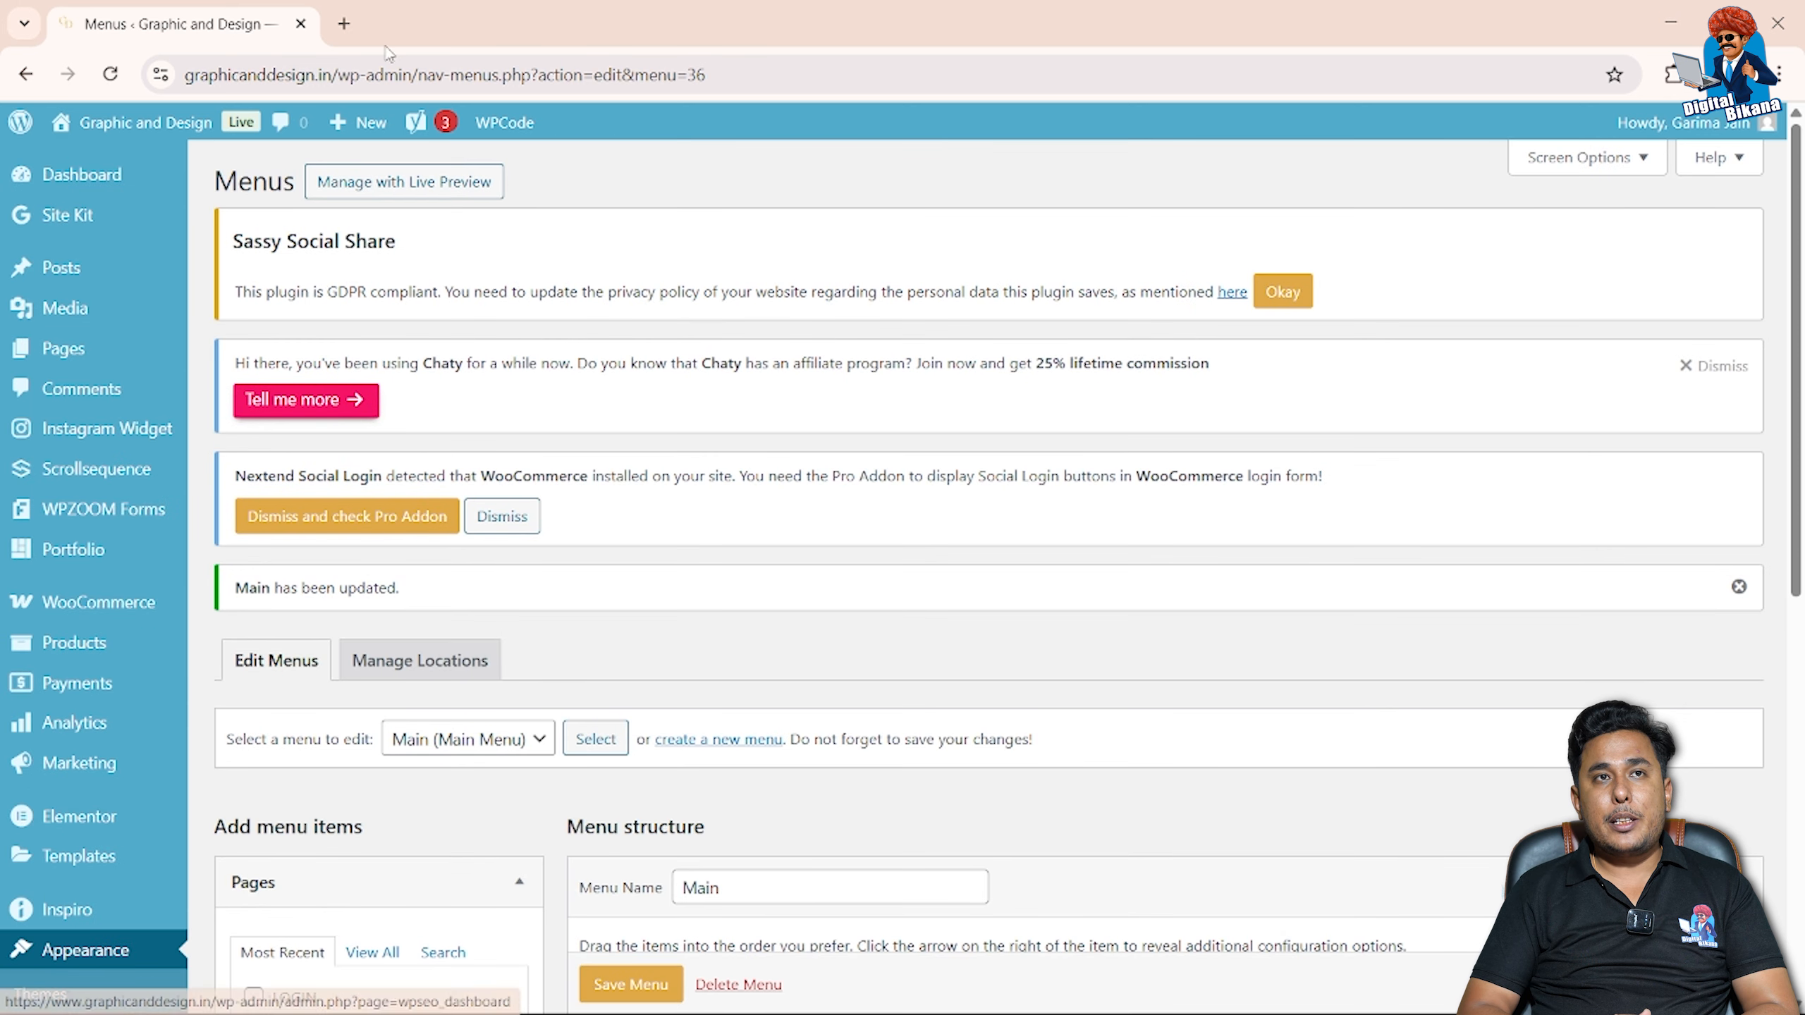
# Open graphicanddesign.in in a new browser tab and check the Services dropdown in the site's header menu.
pyautogui.click(344, 23)
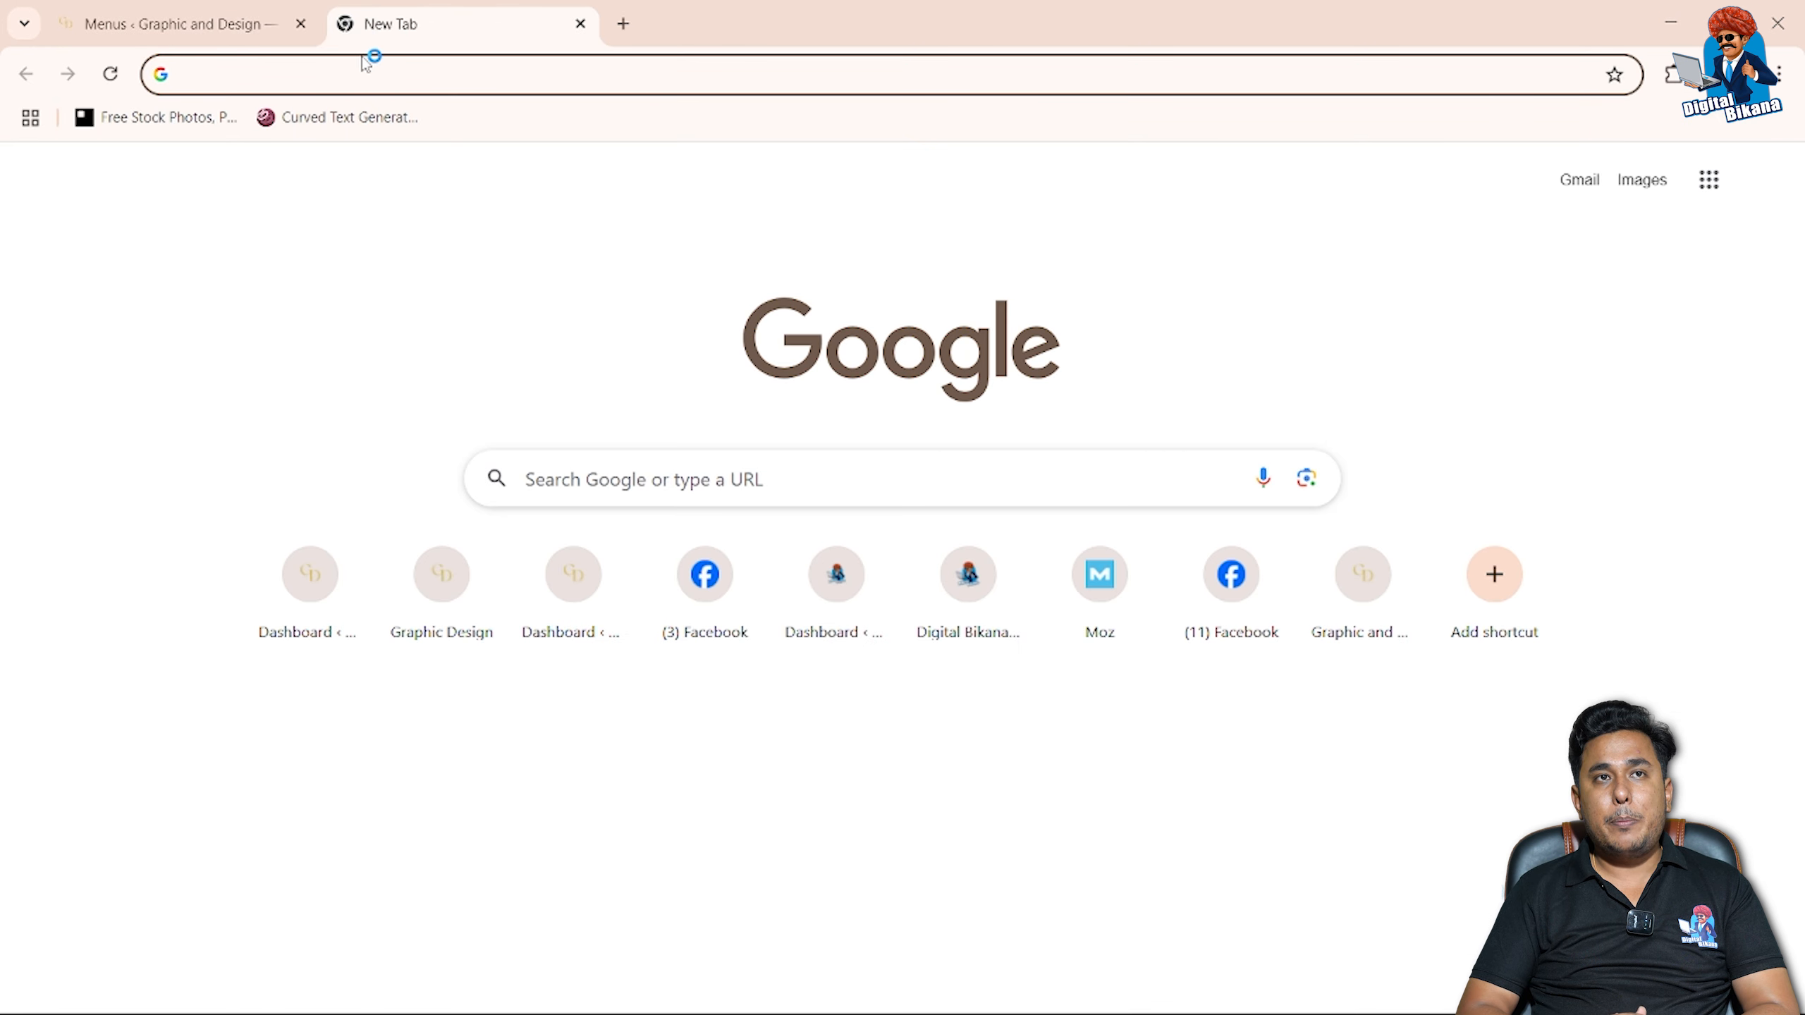
pyautogui.click(355, 74)
pyautogui.write('graphicanddesign.in')
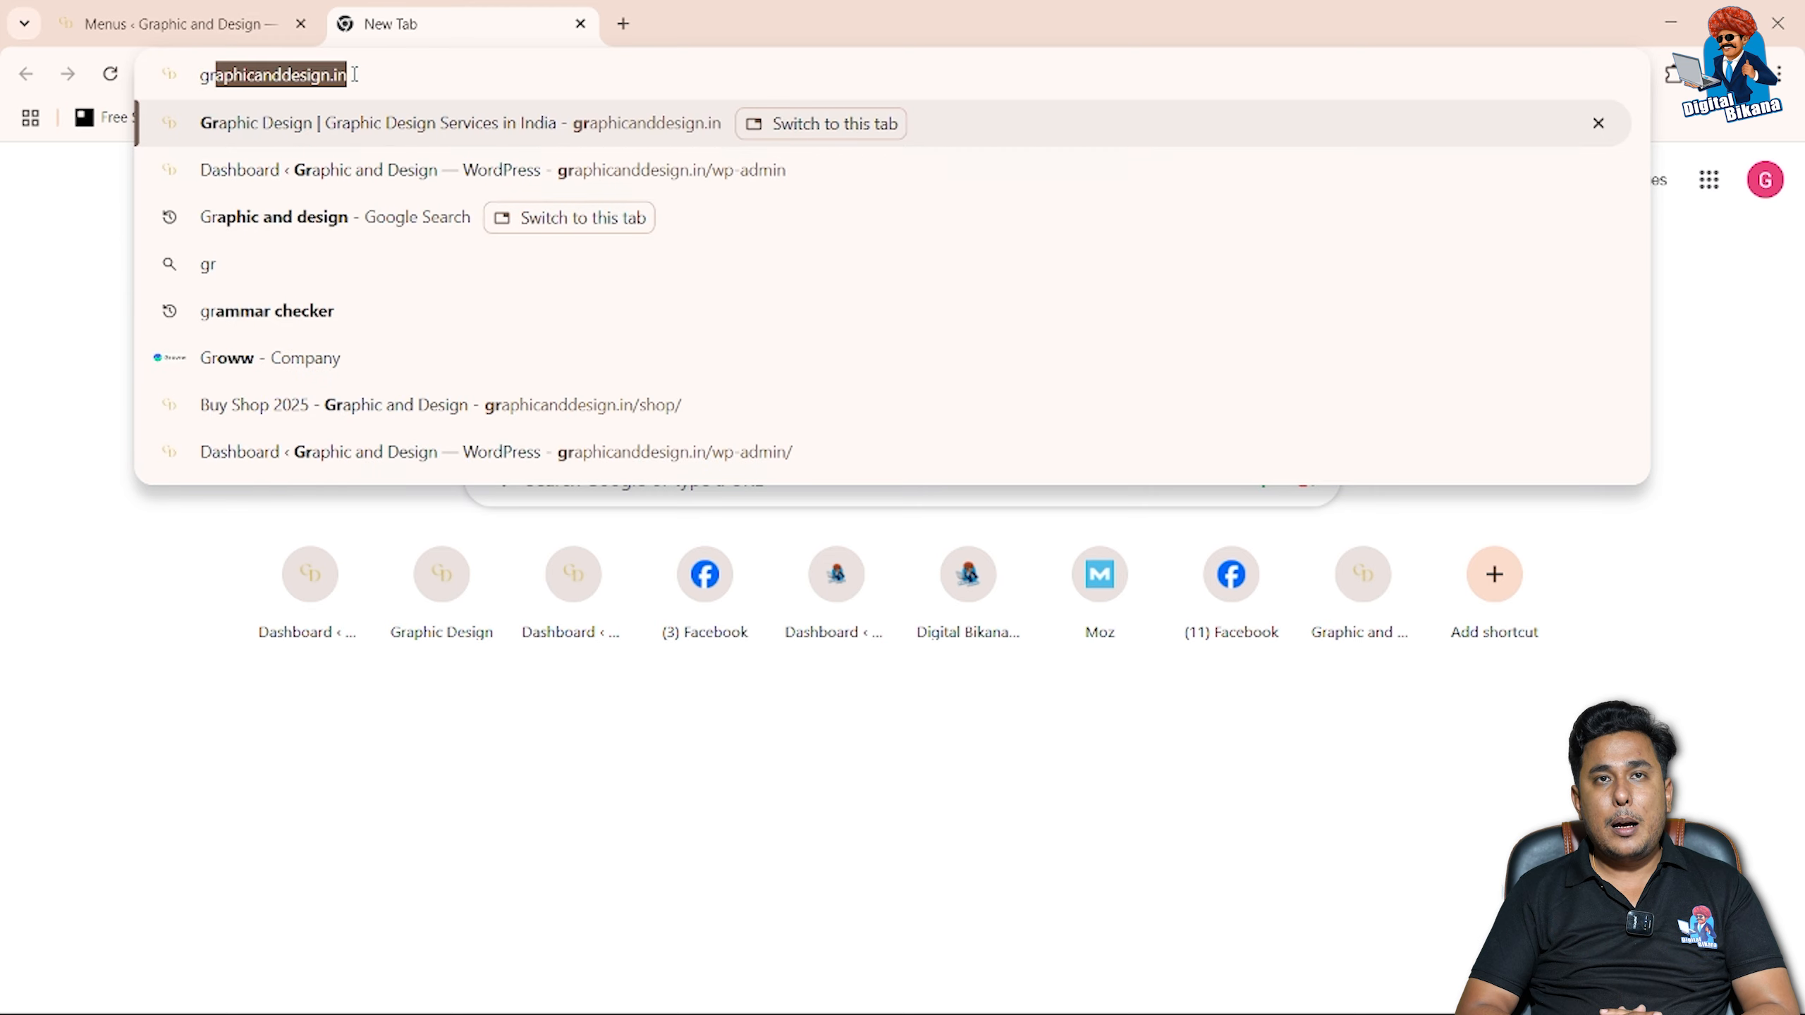
pyautogui.press('Return')
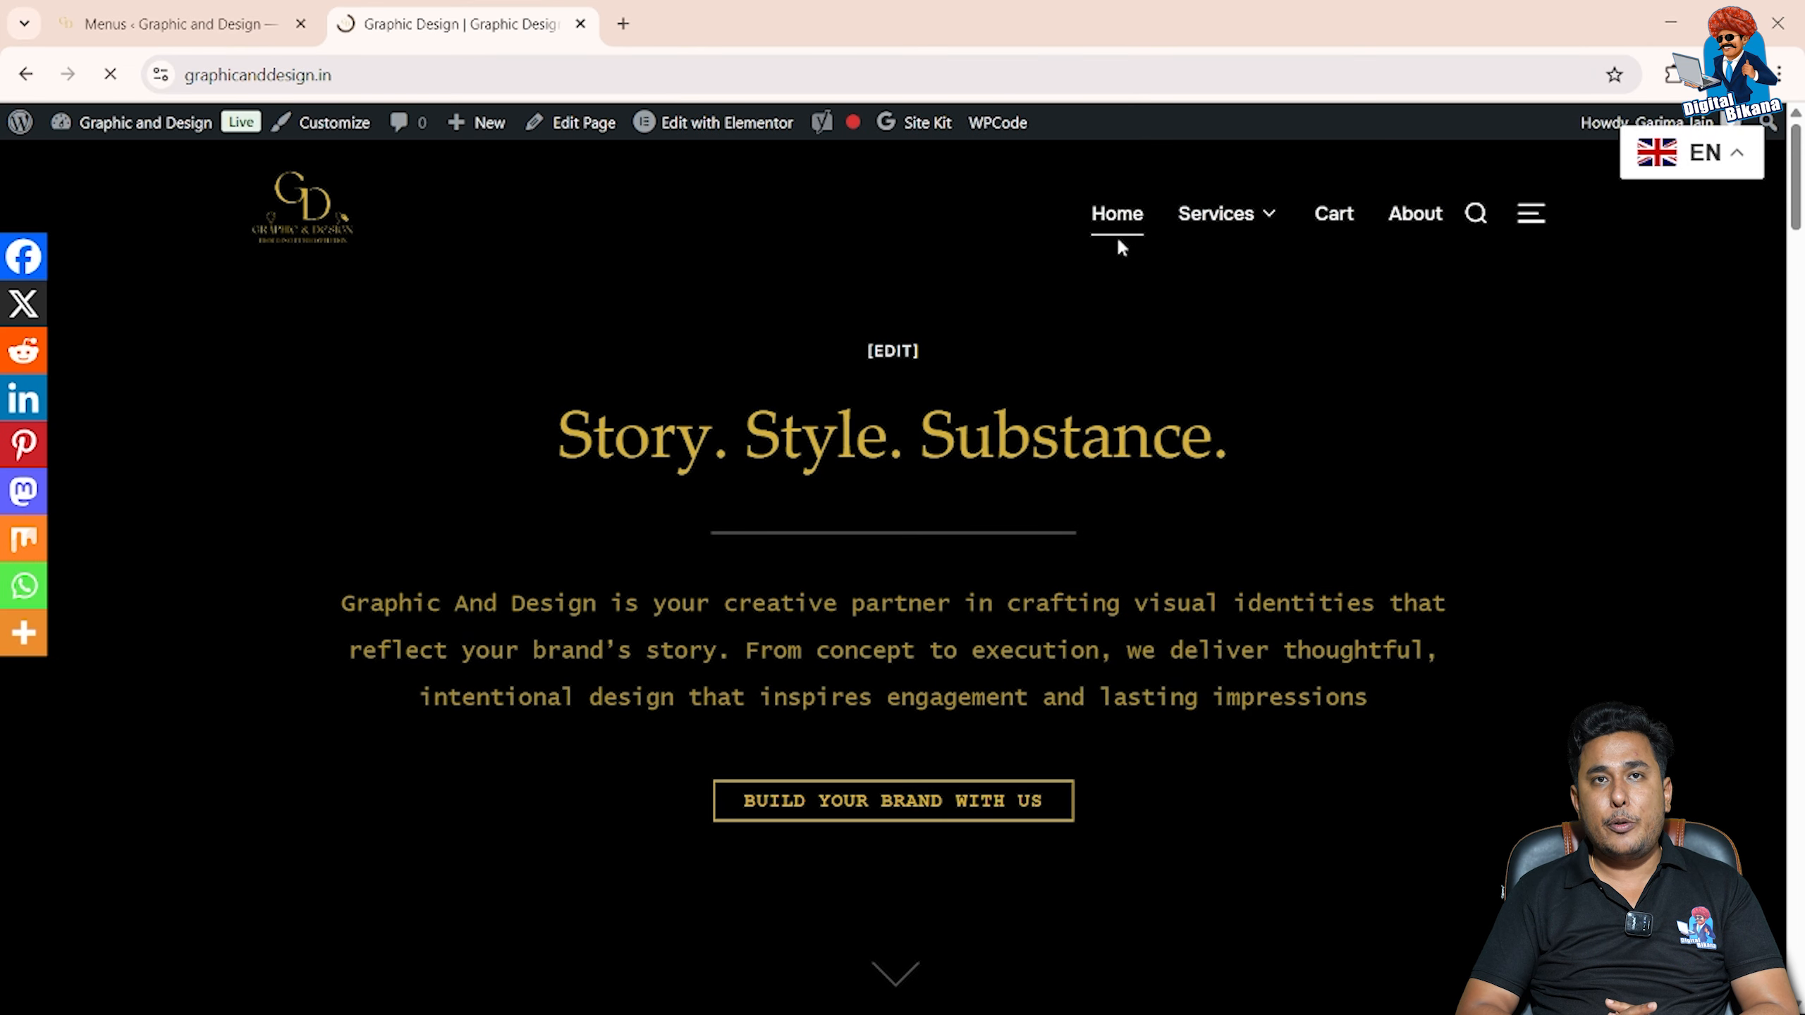
pyautogui.moveTo(1270, 215)
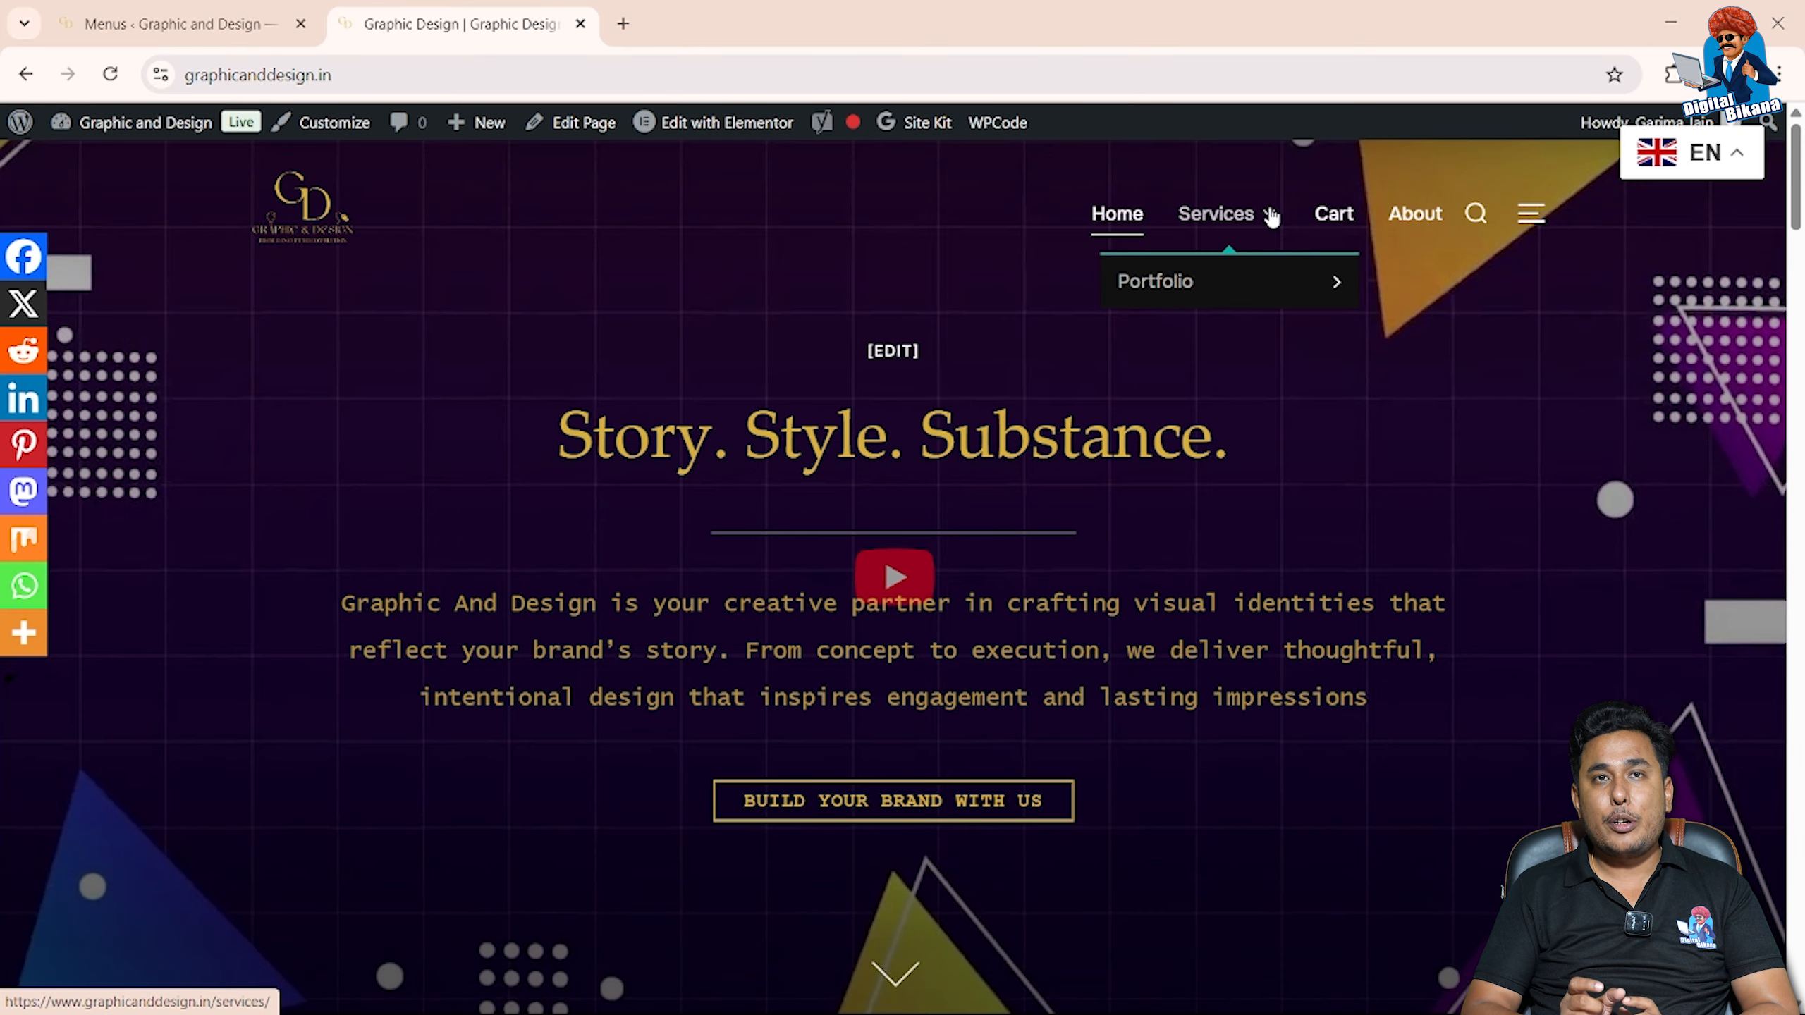
pyautogui.click(1272, 226)
pyautogui.moveTo(1271, 287)
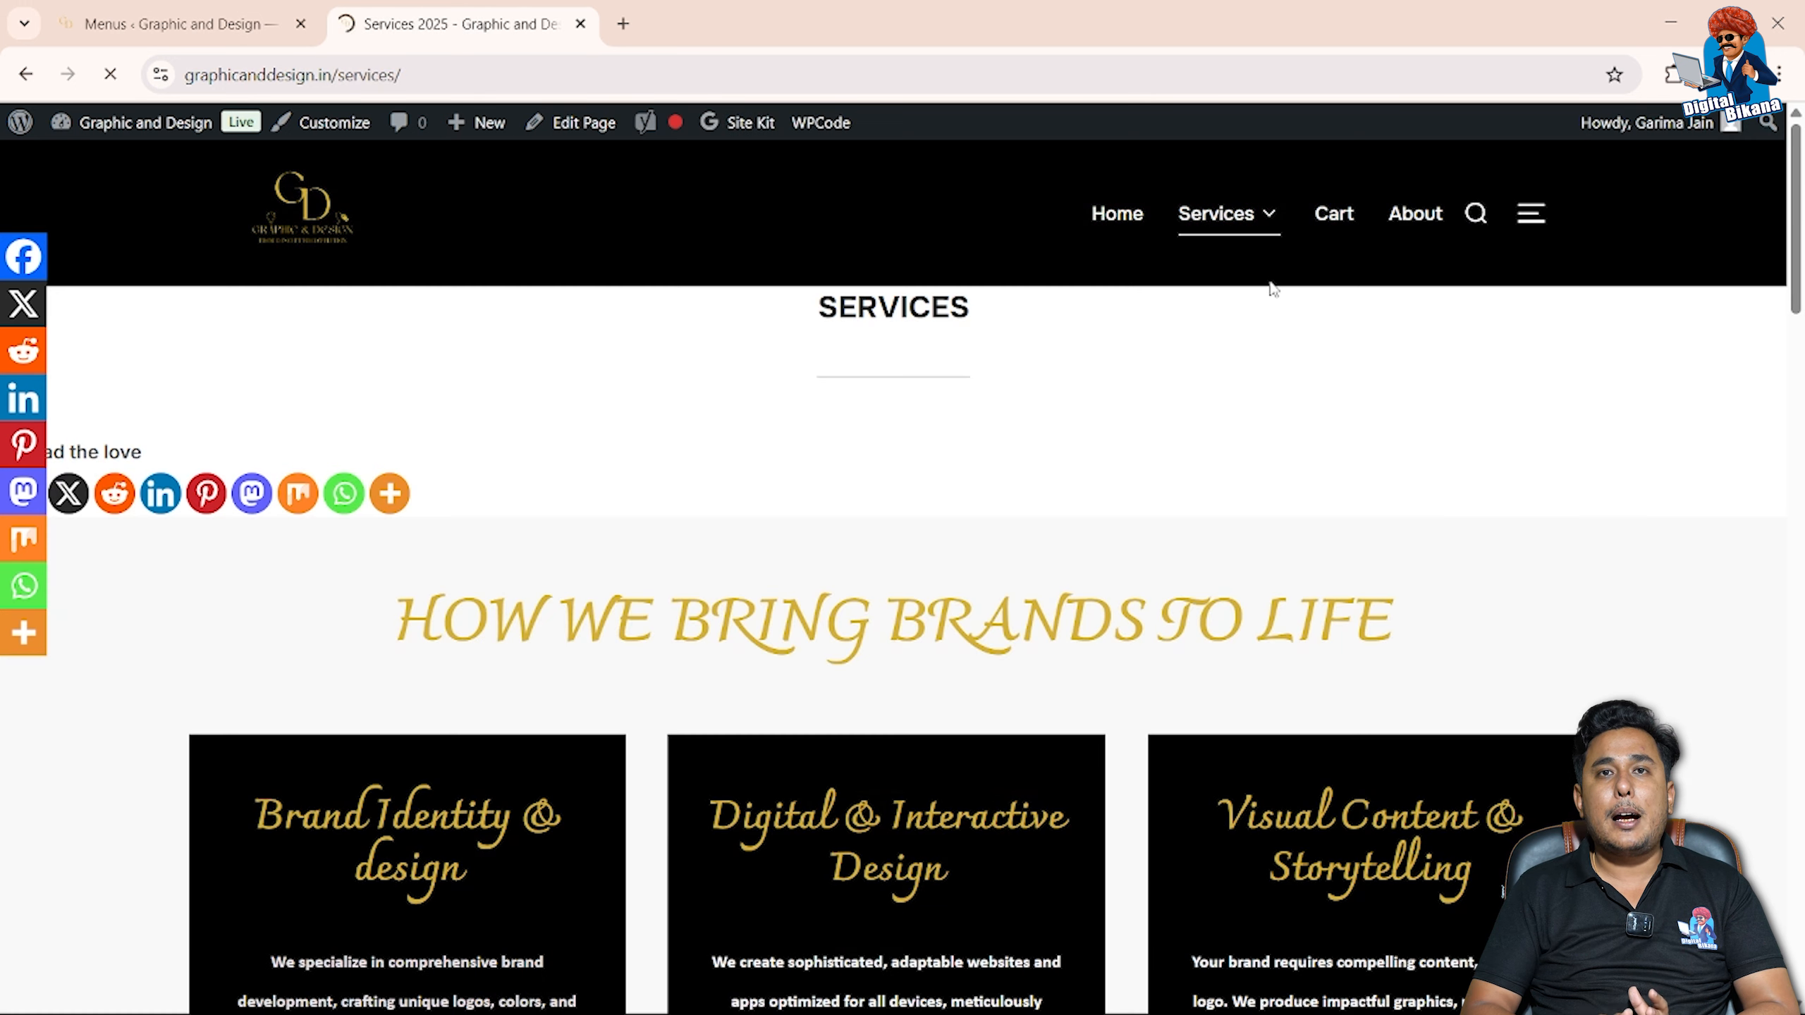
pyautogui.moveTo(1269, 215)
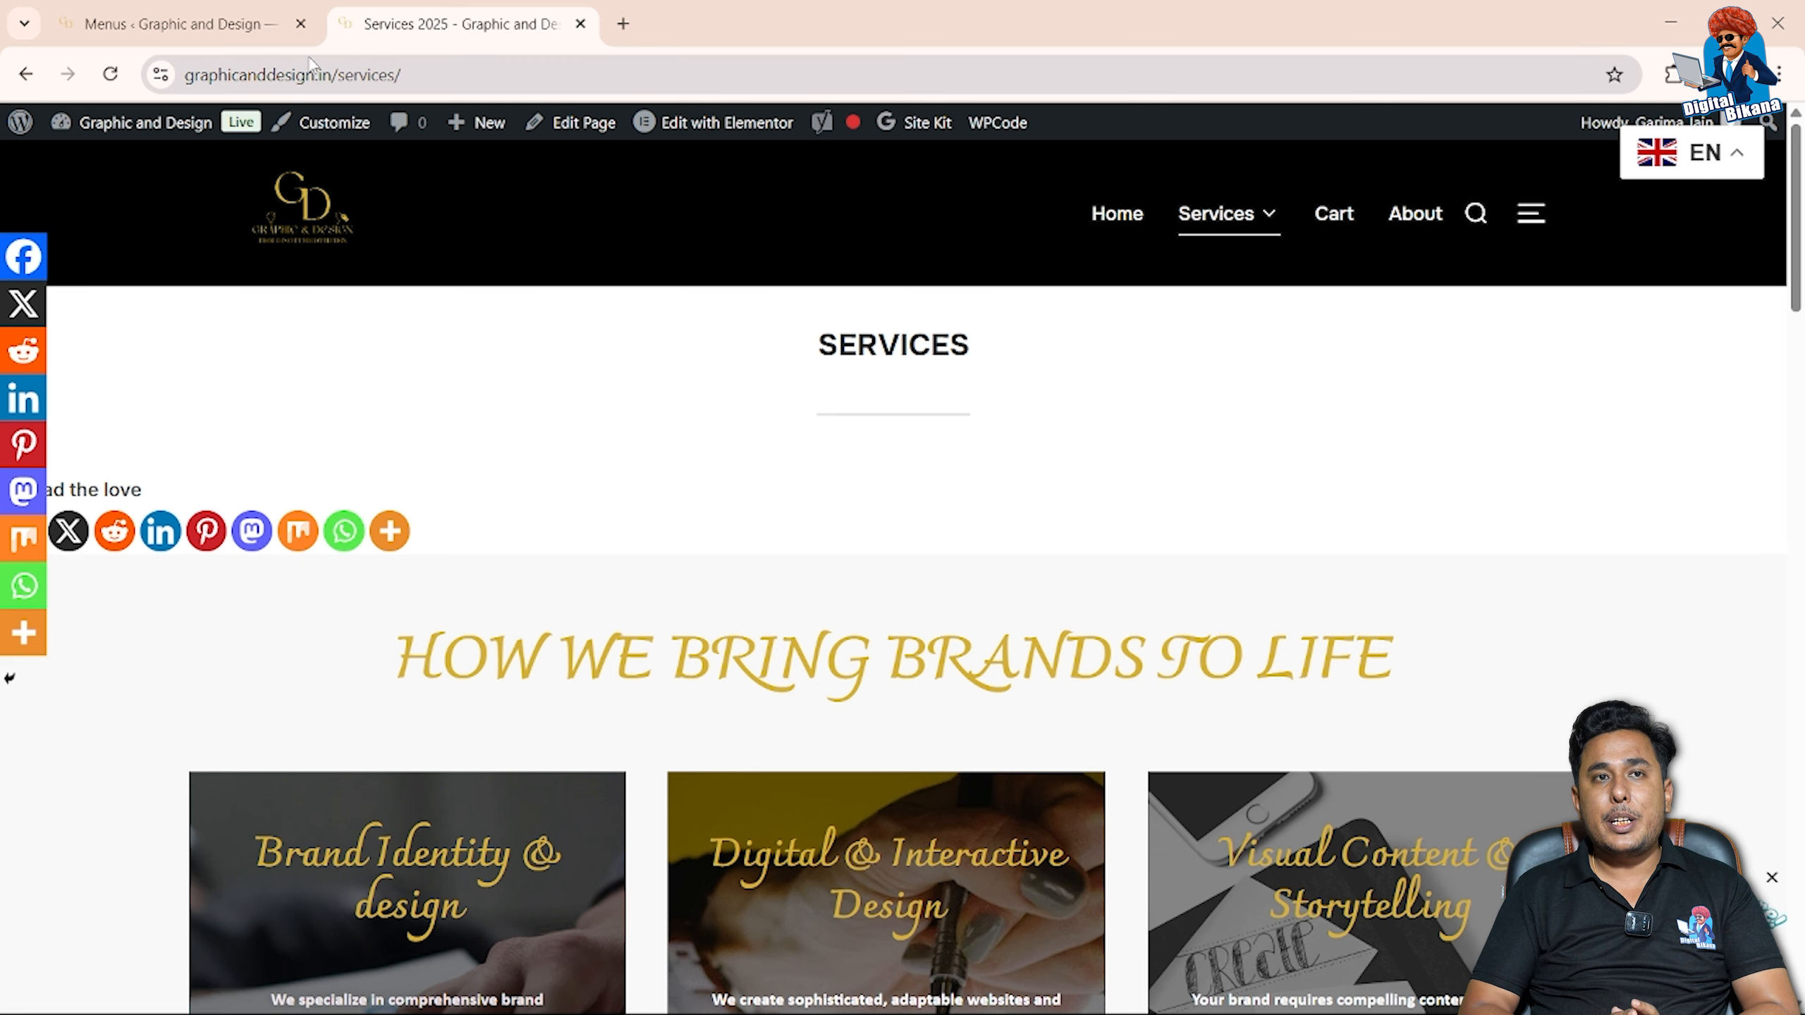
pyautogui.click(207, 23)
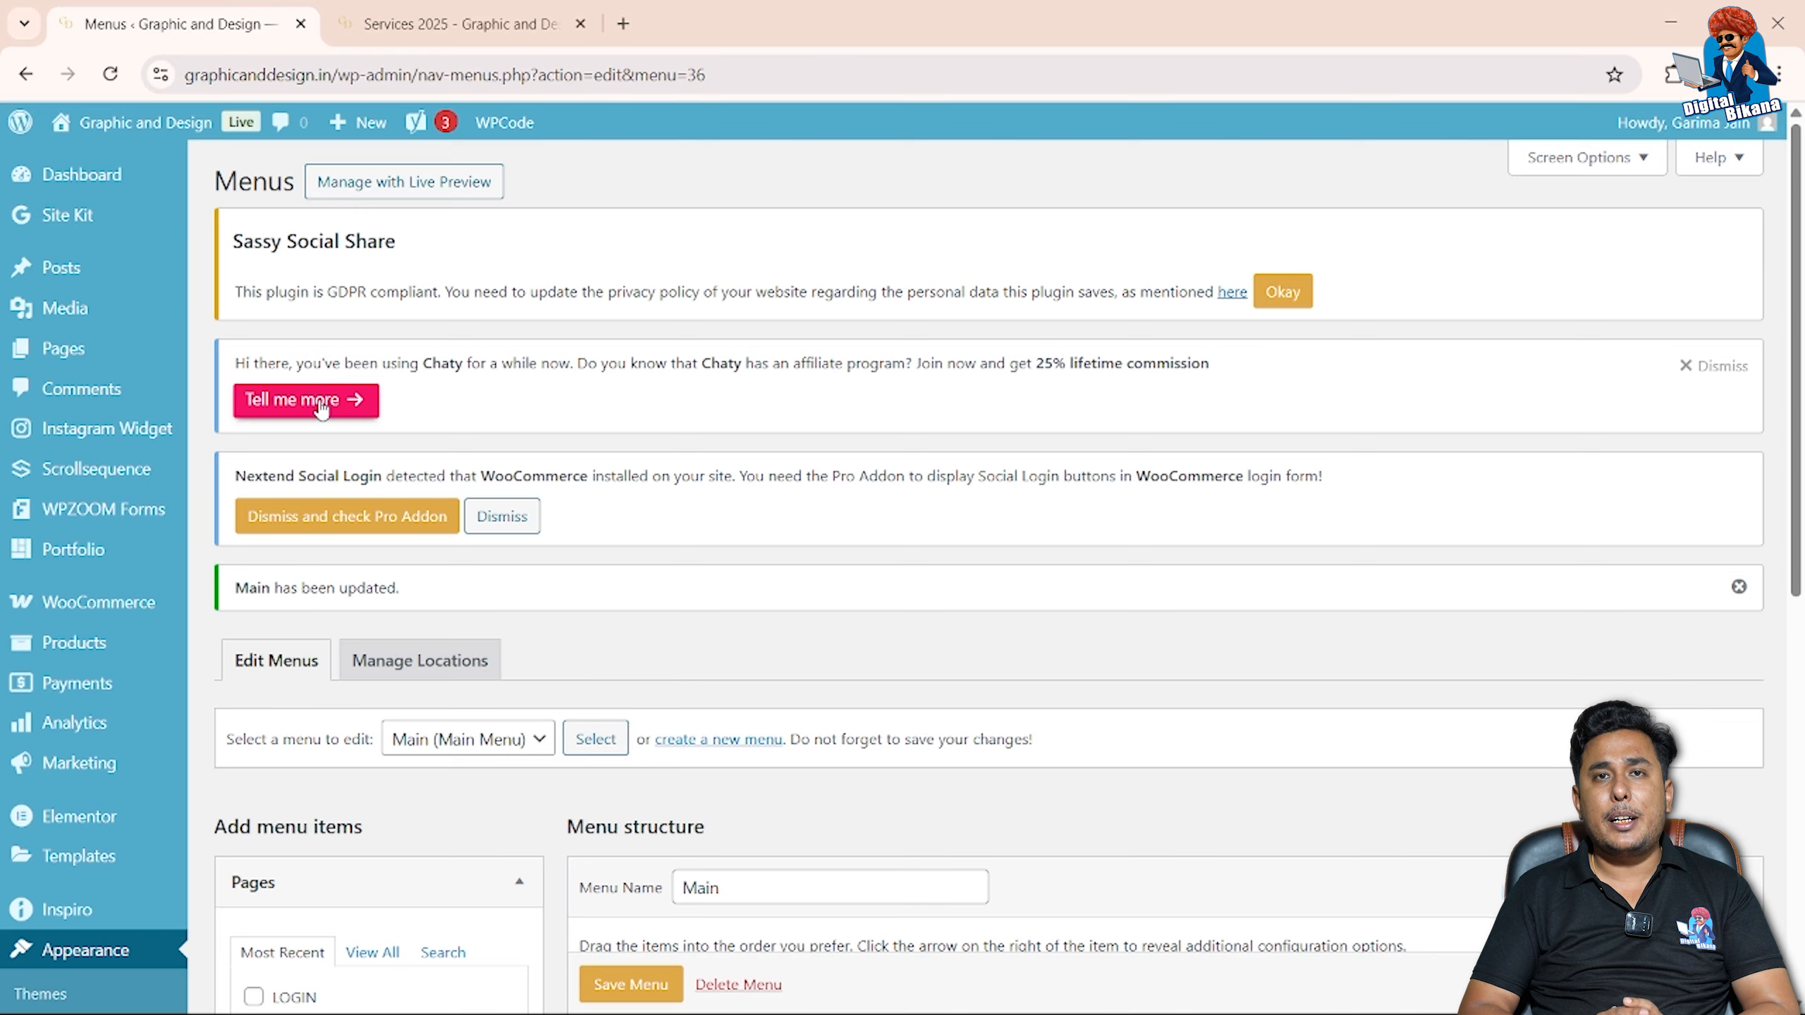
pyautogui.scroll(-5, 435, 764)
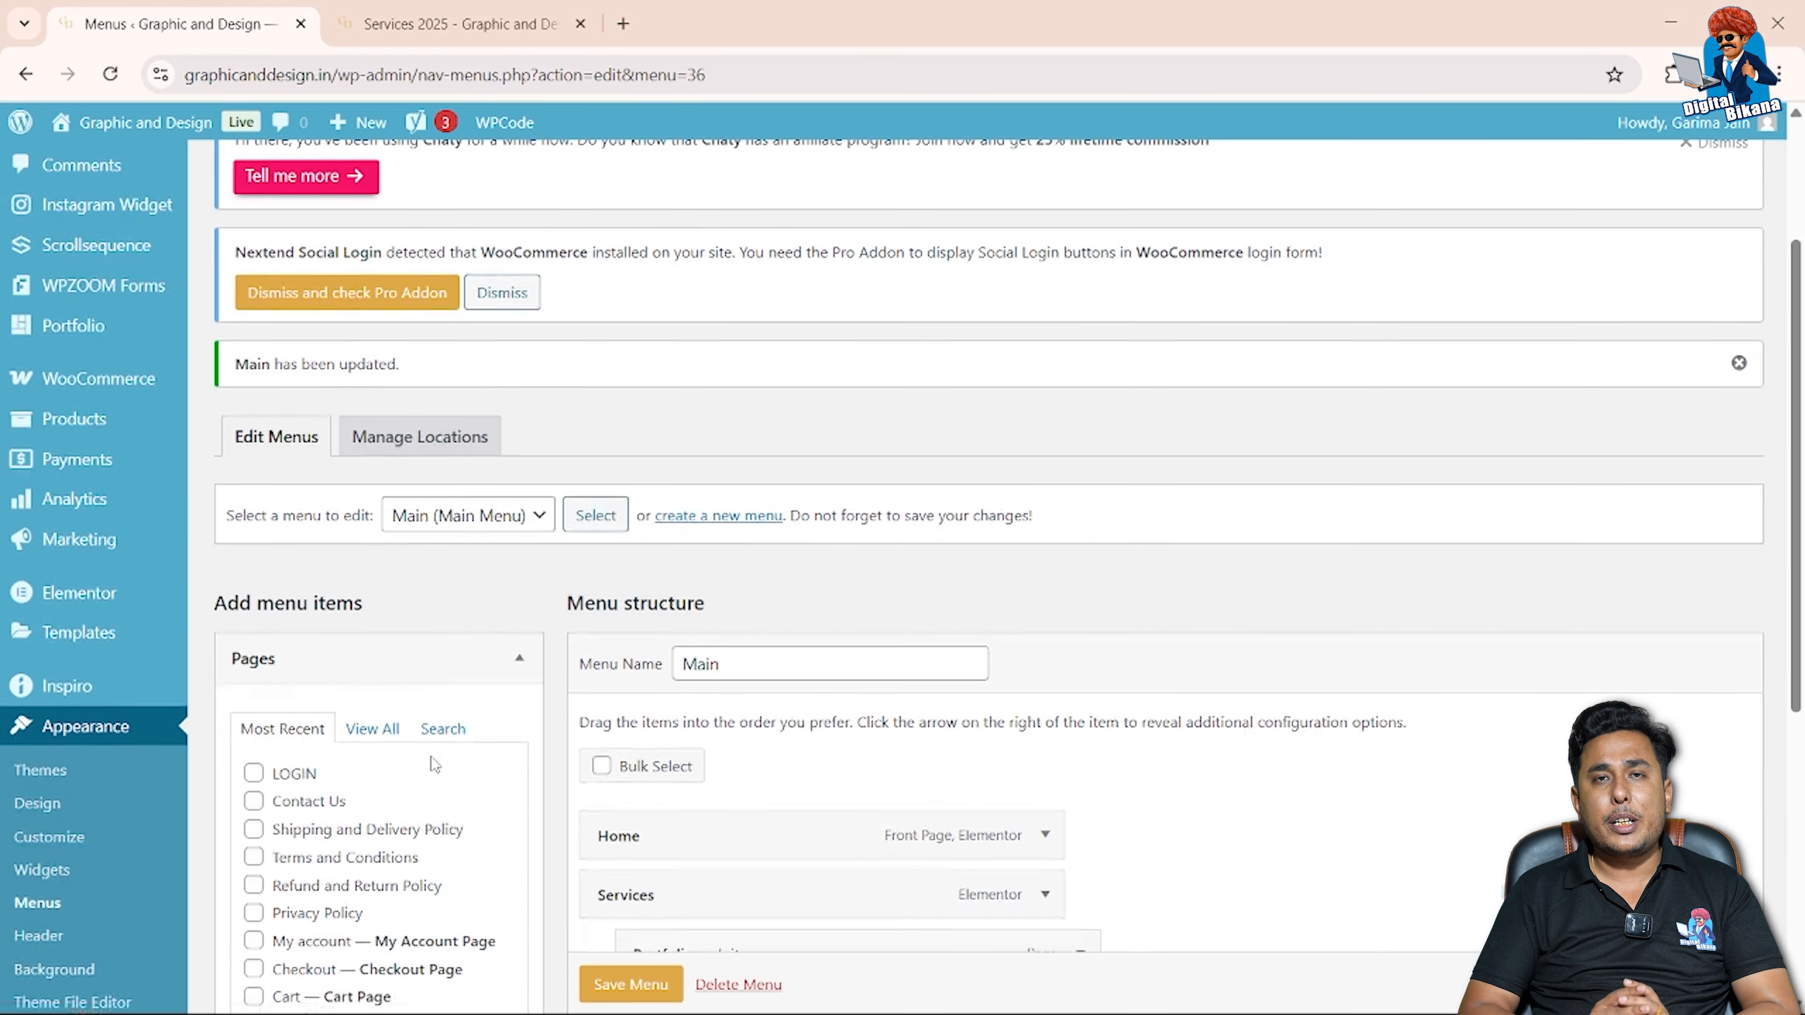
pyautogui.scroll(-3, 435, 764)
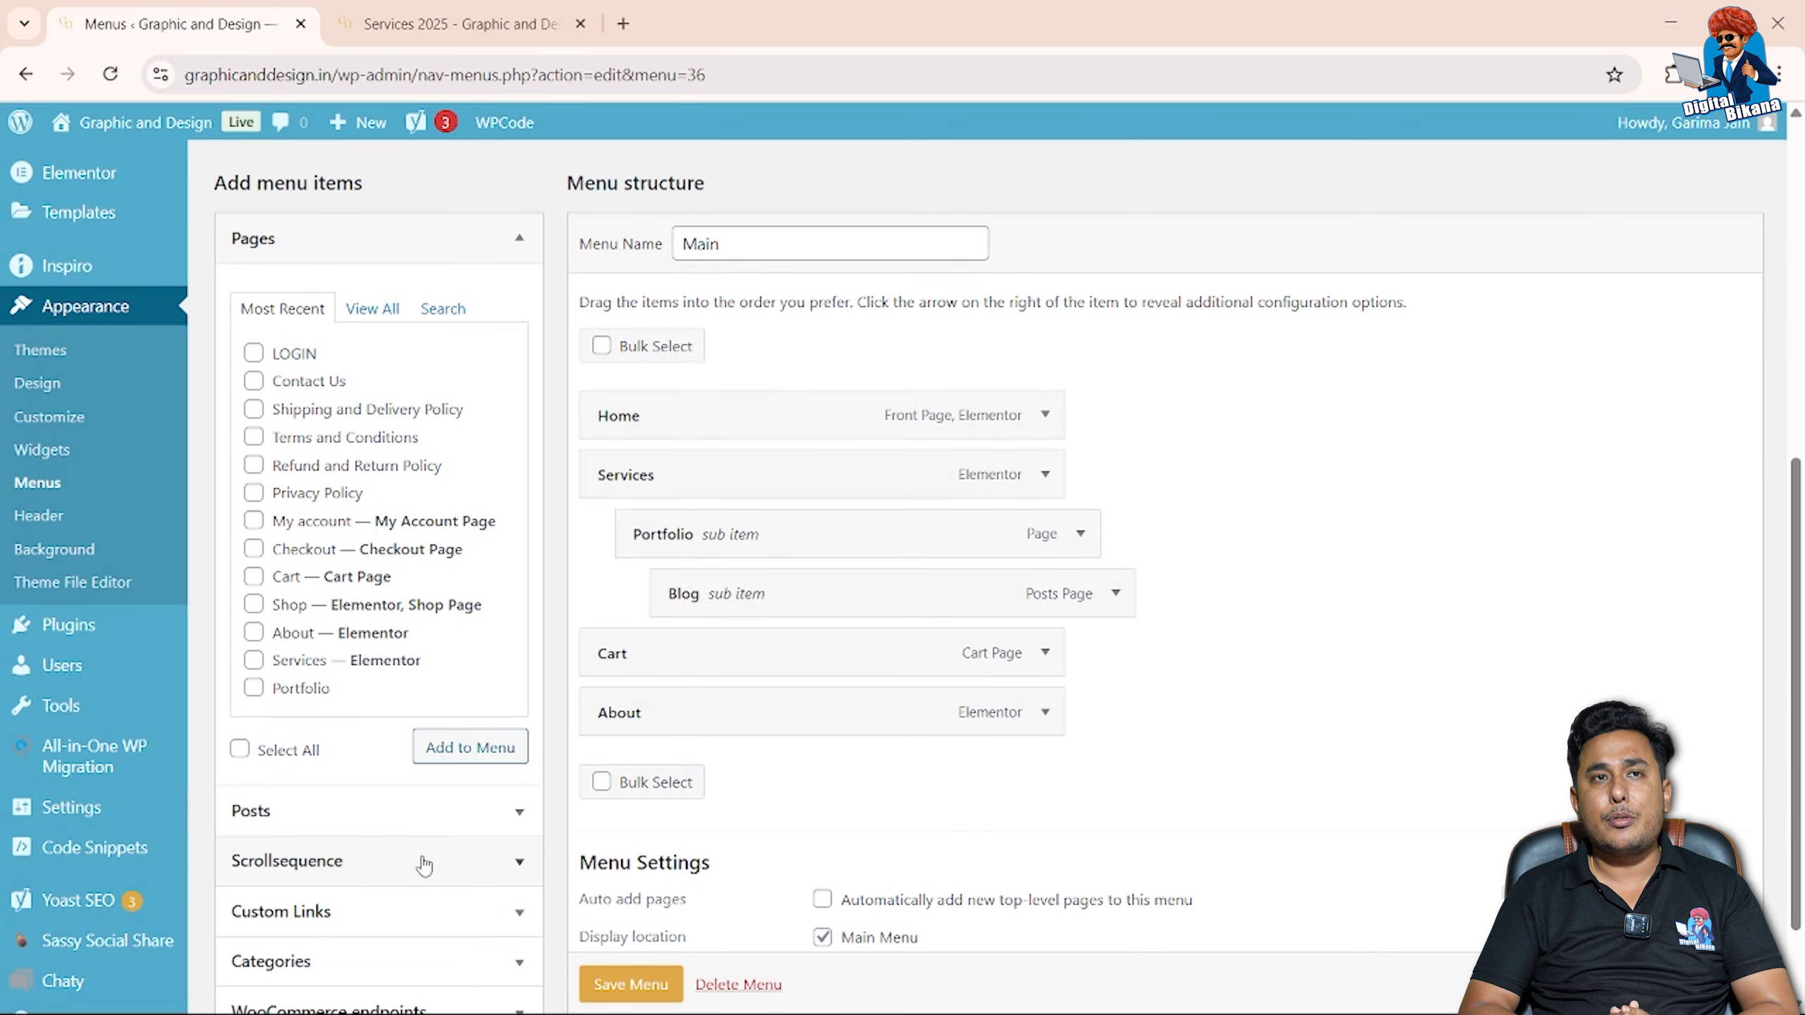
pyautogui.click(416, 914)
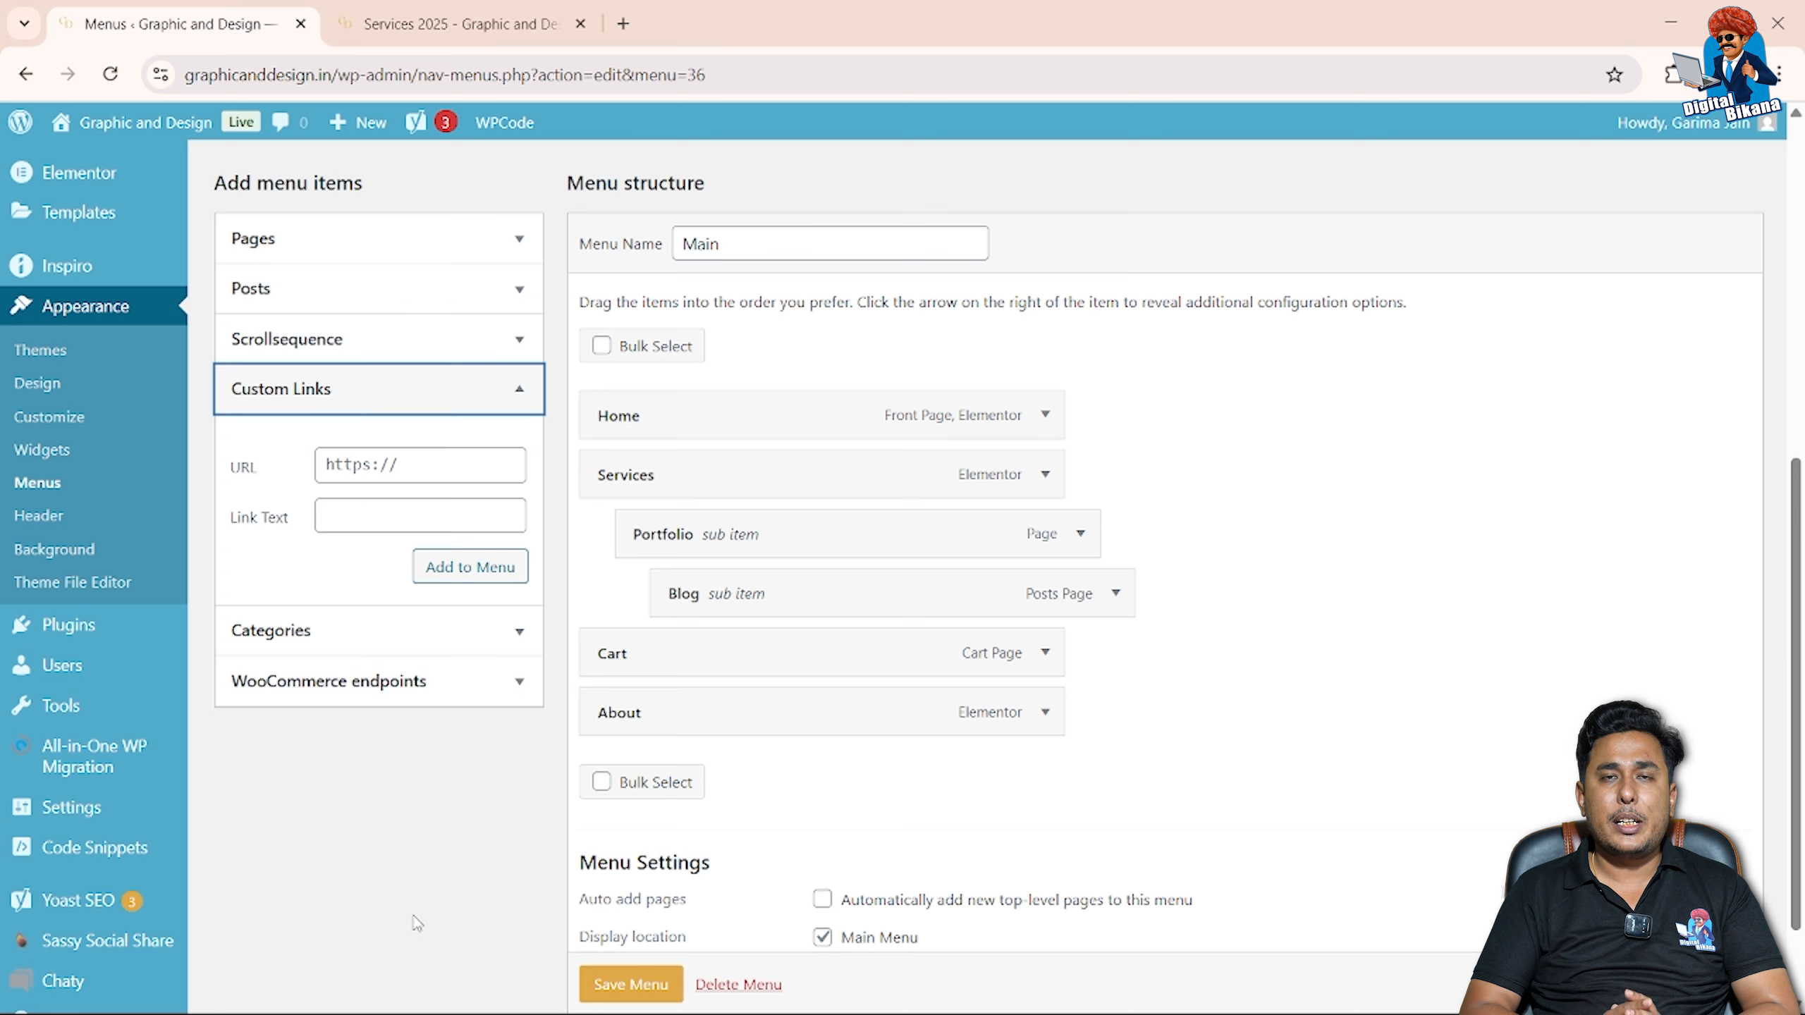
pyautogui.click(371, 463)
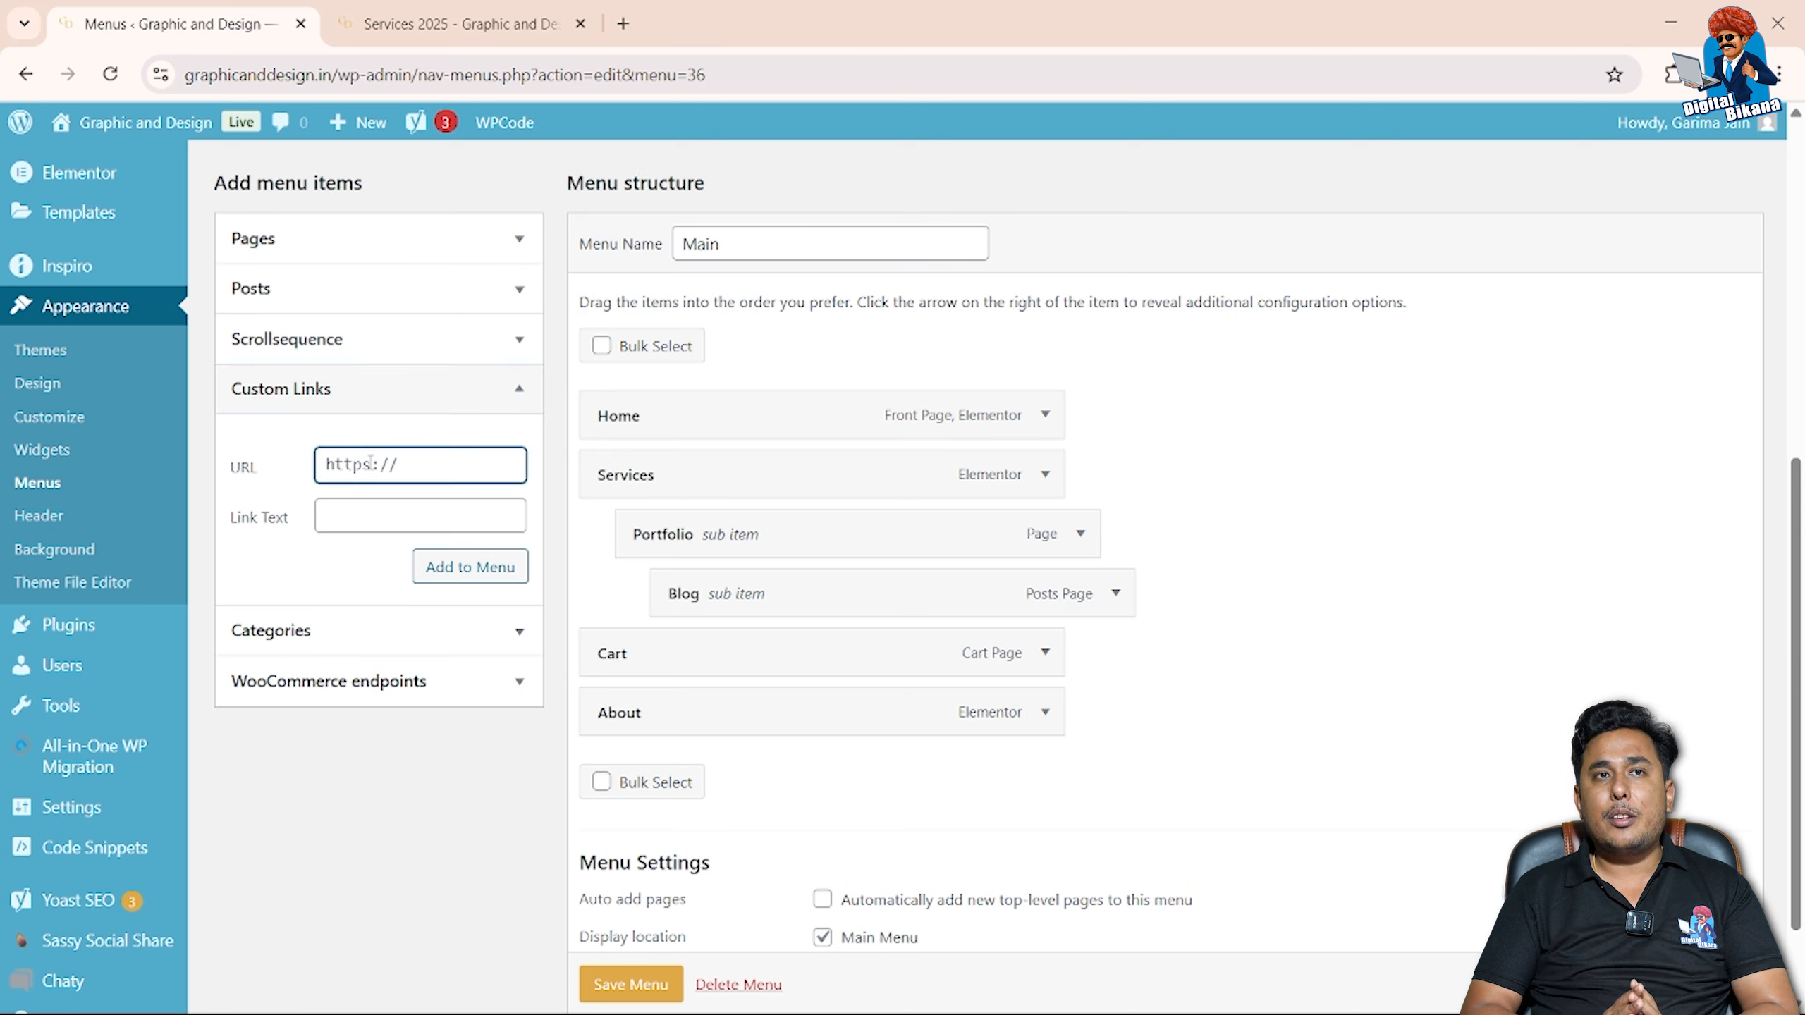
pyautogui.write('htt')
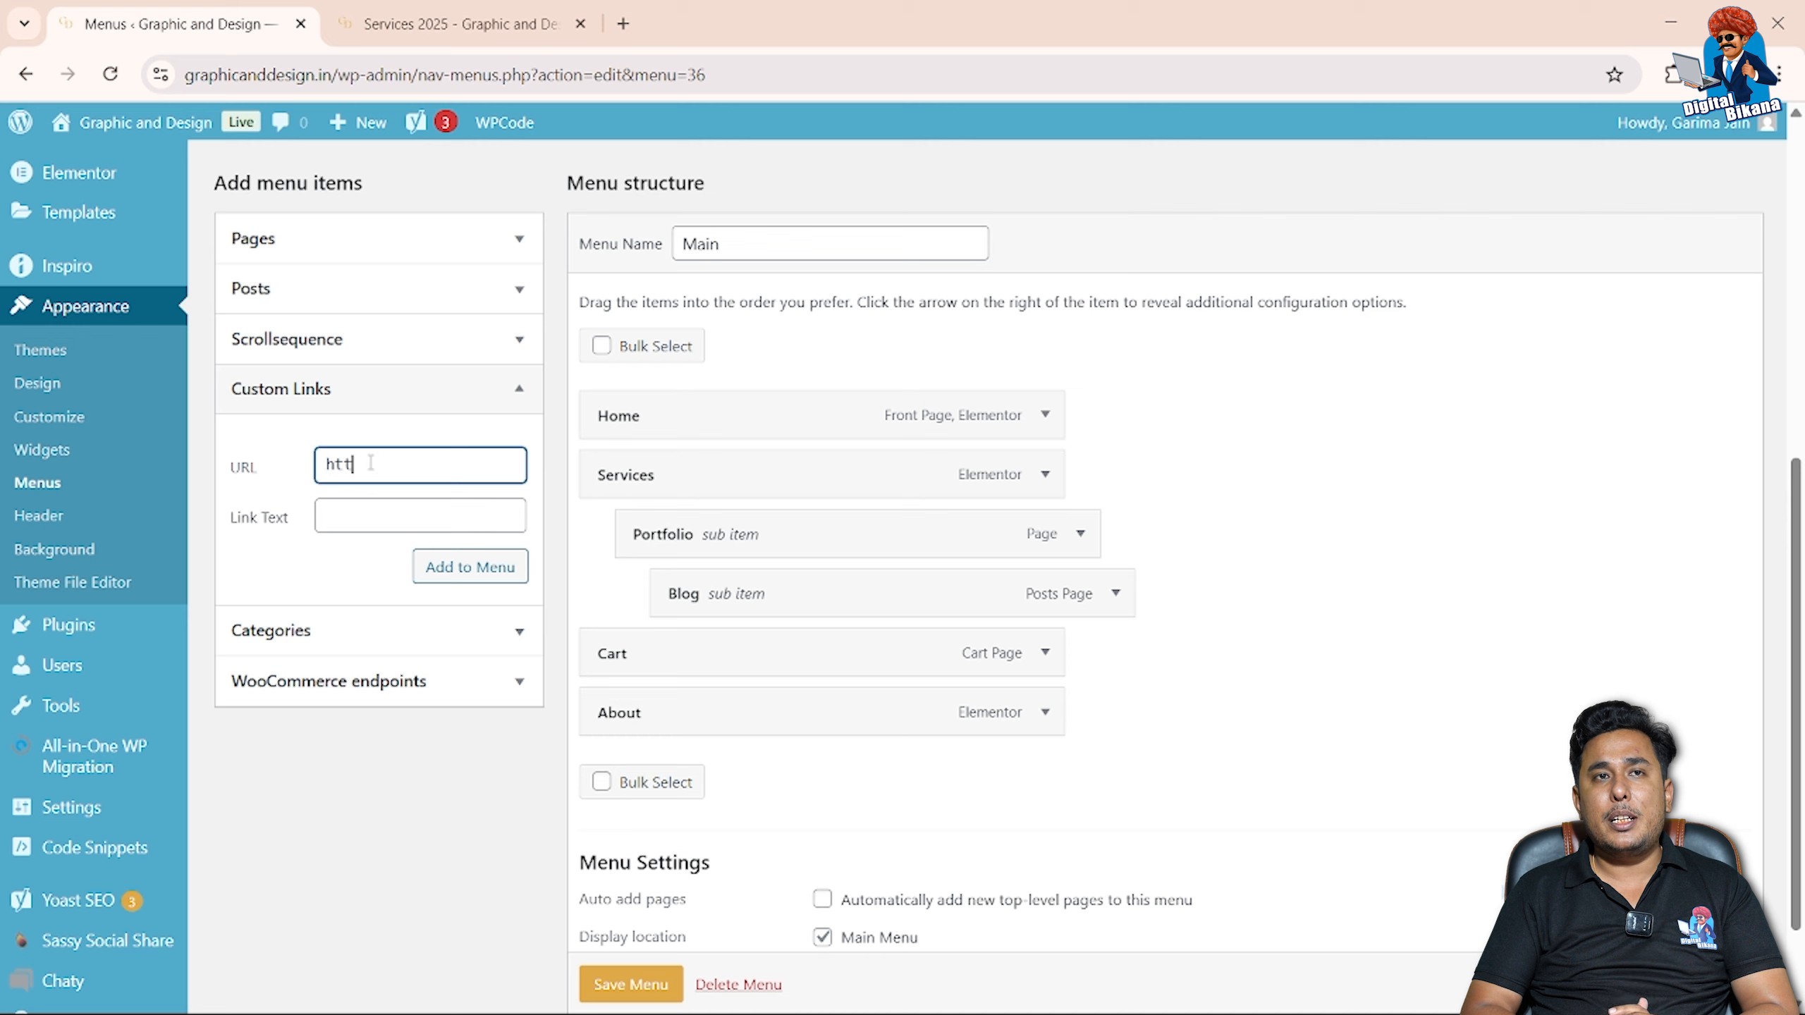
pyautogui.write('ps://')
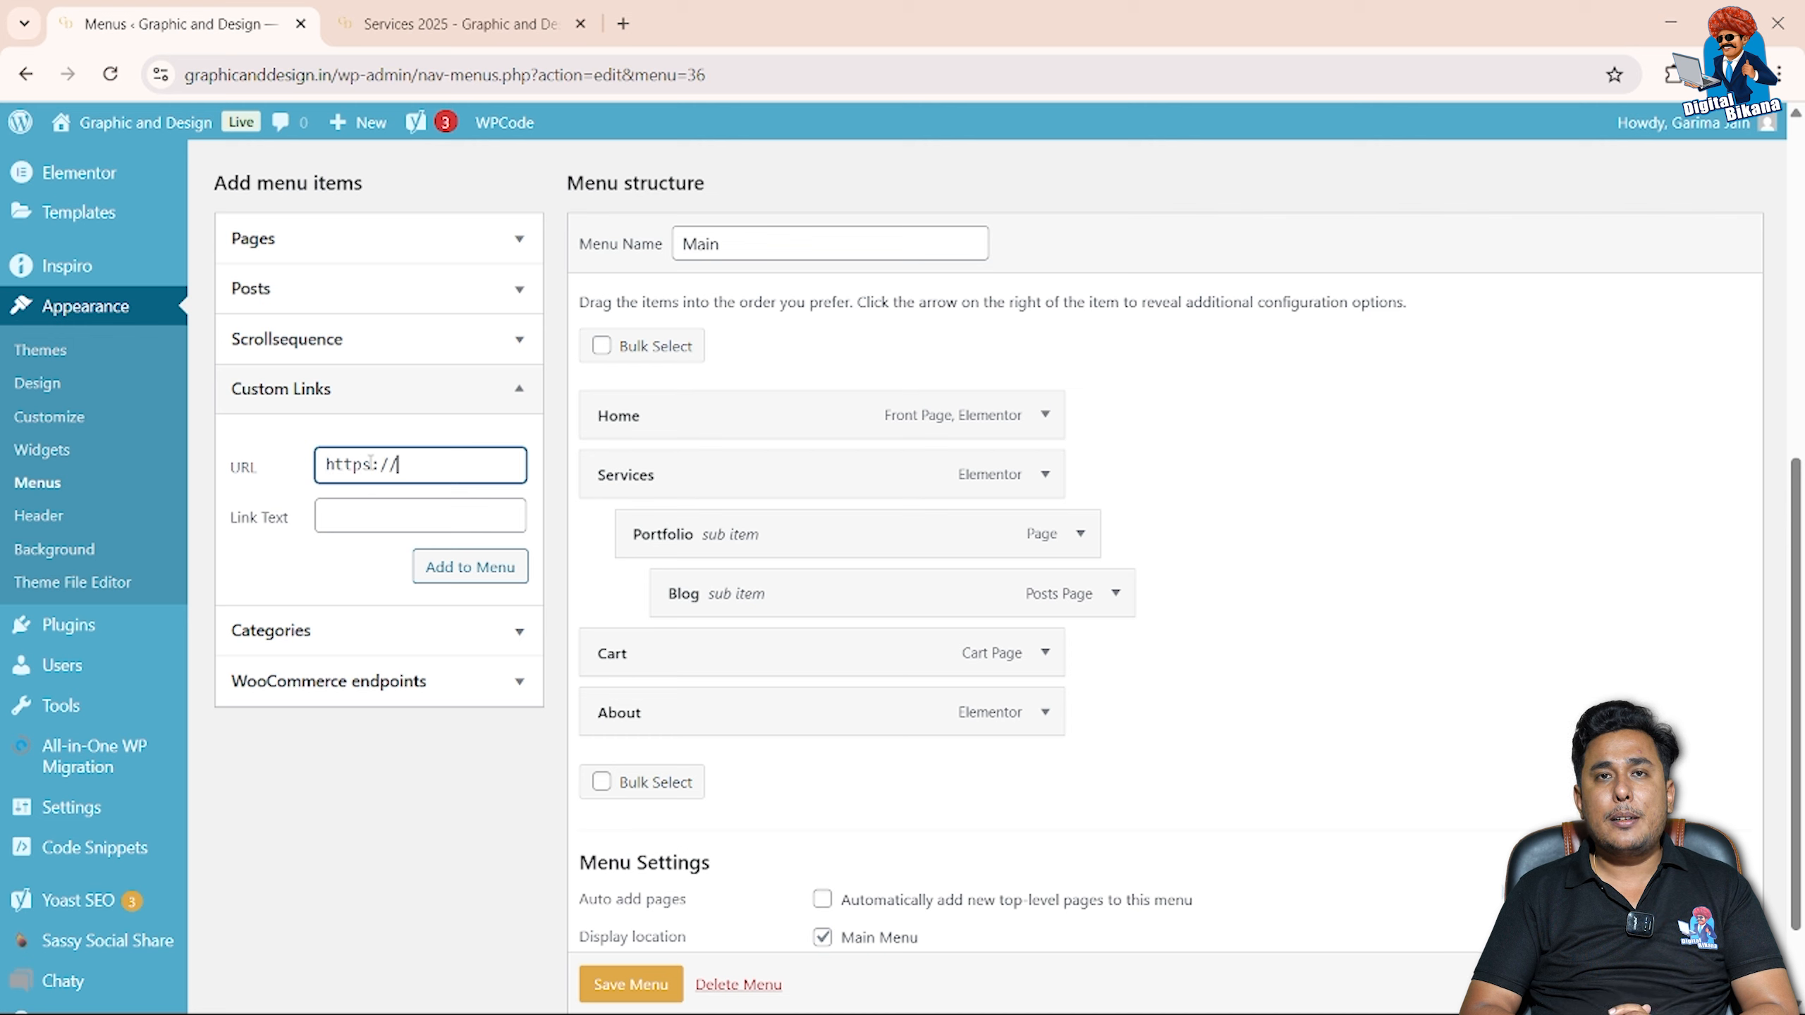
pyautogui.write('www.cakede')
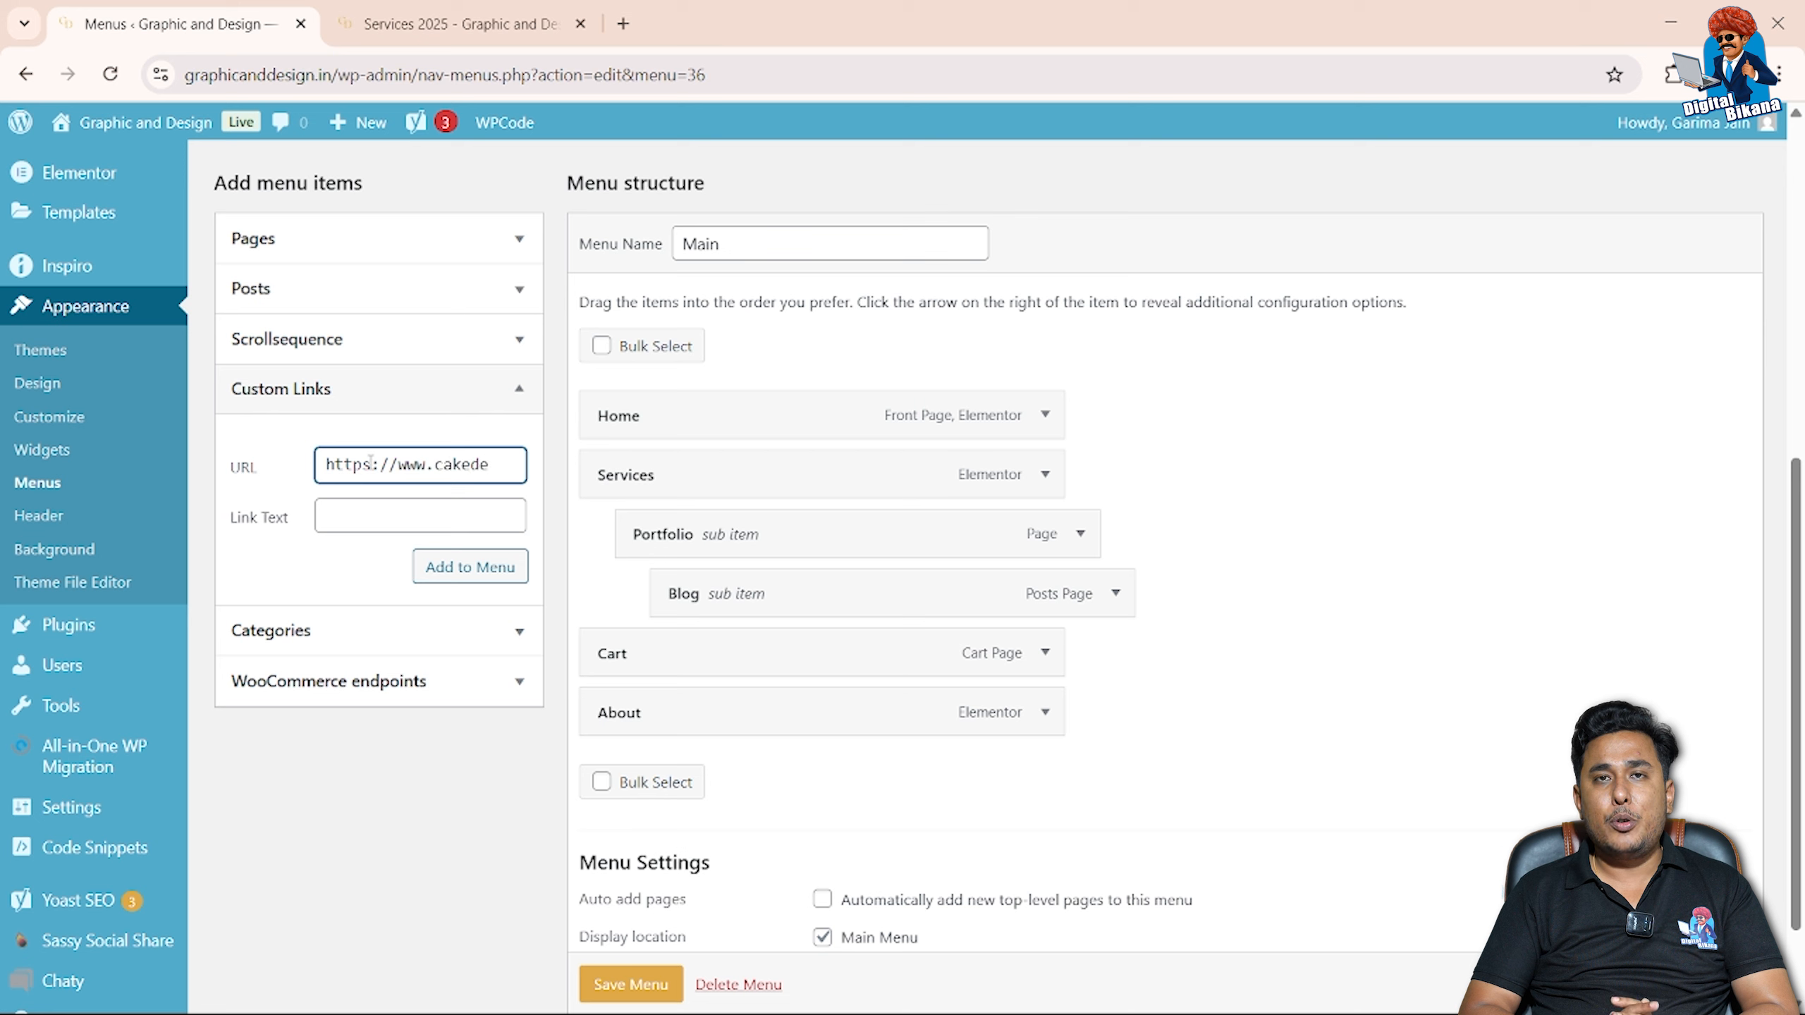
pyautogui.write('lights')
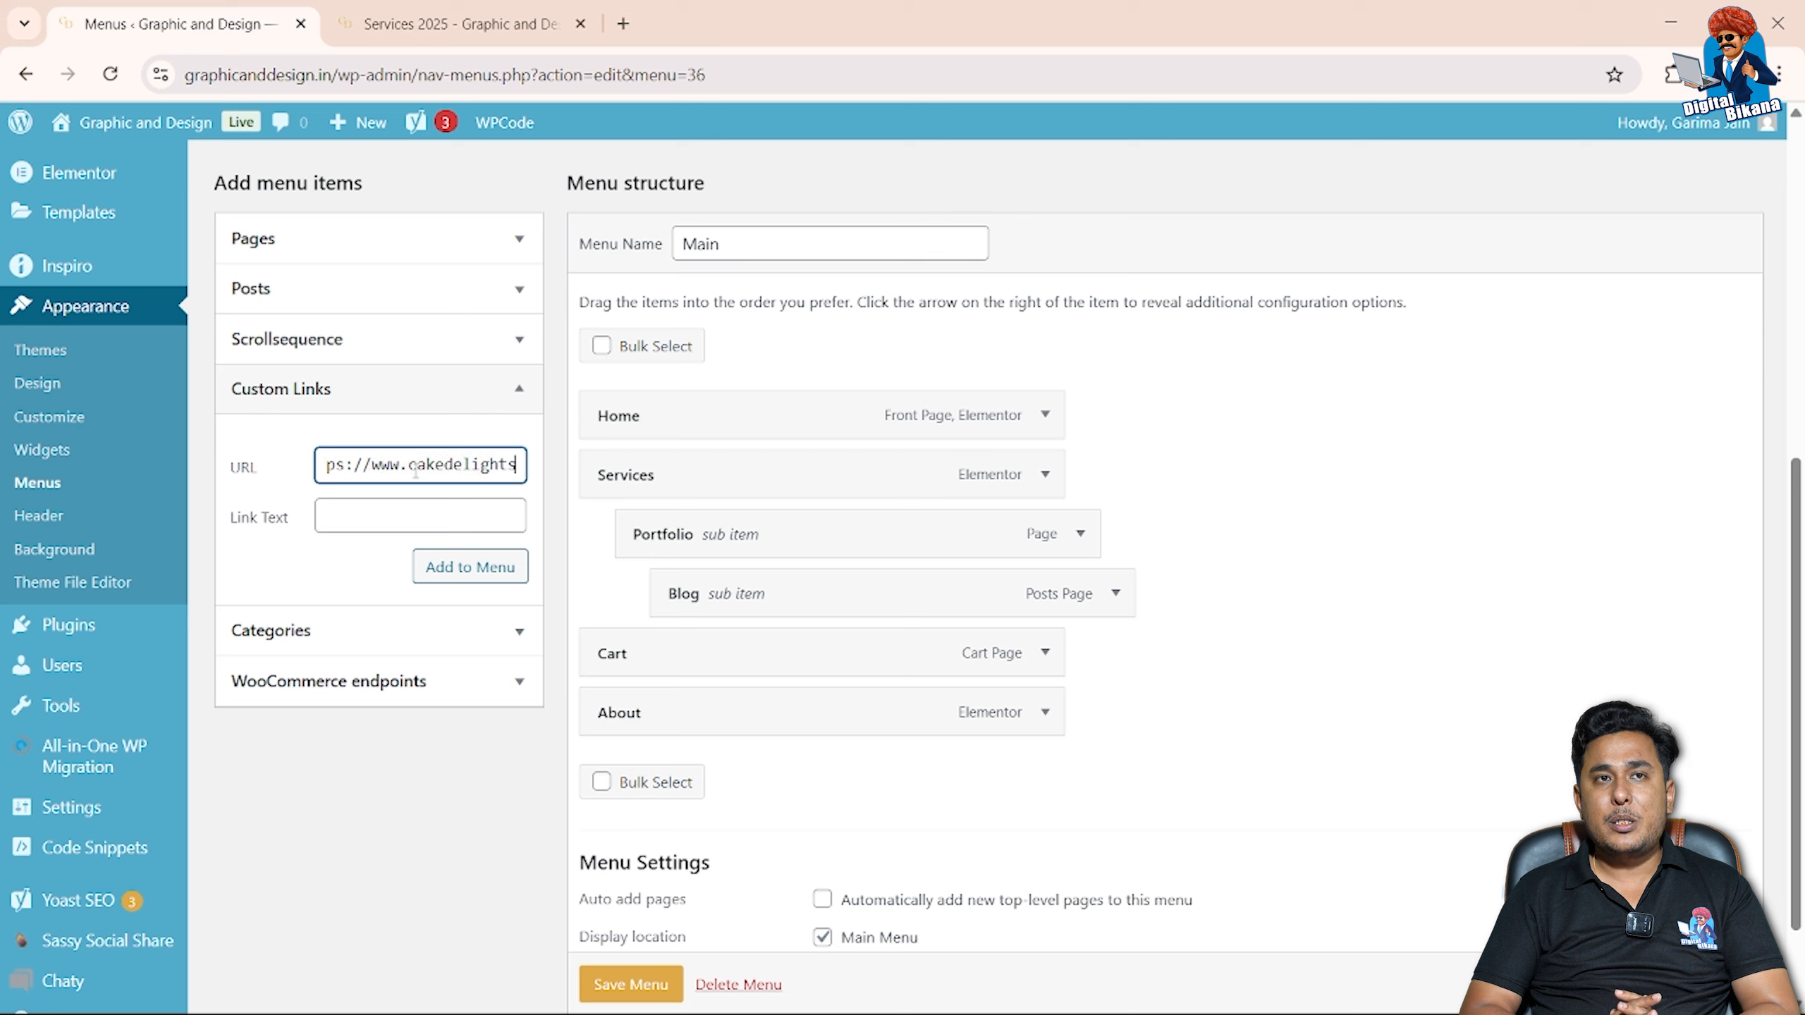
pyautogui.write('.in')
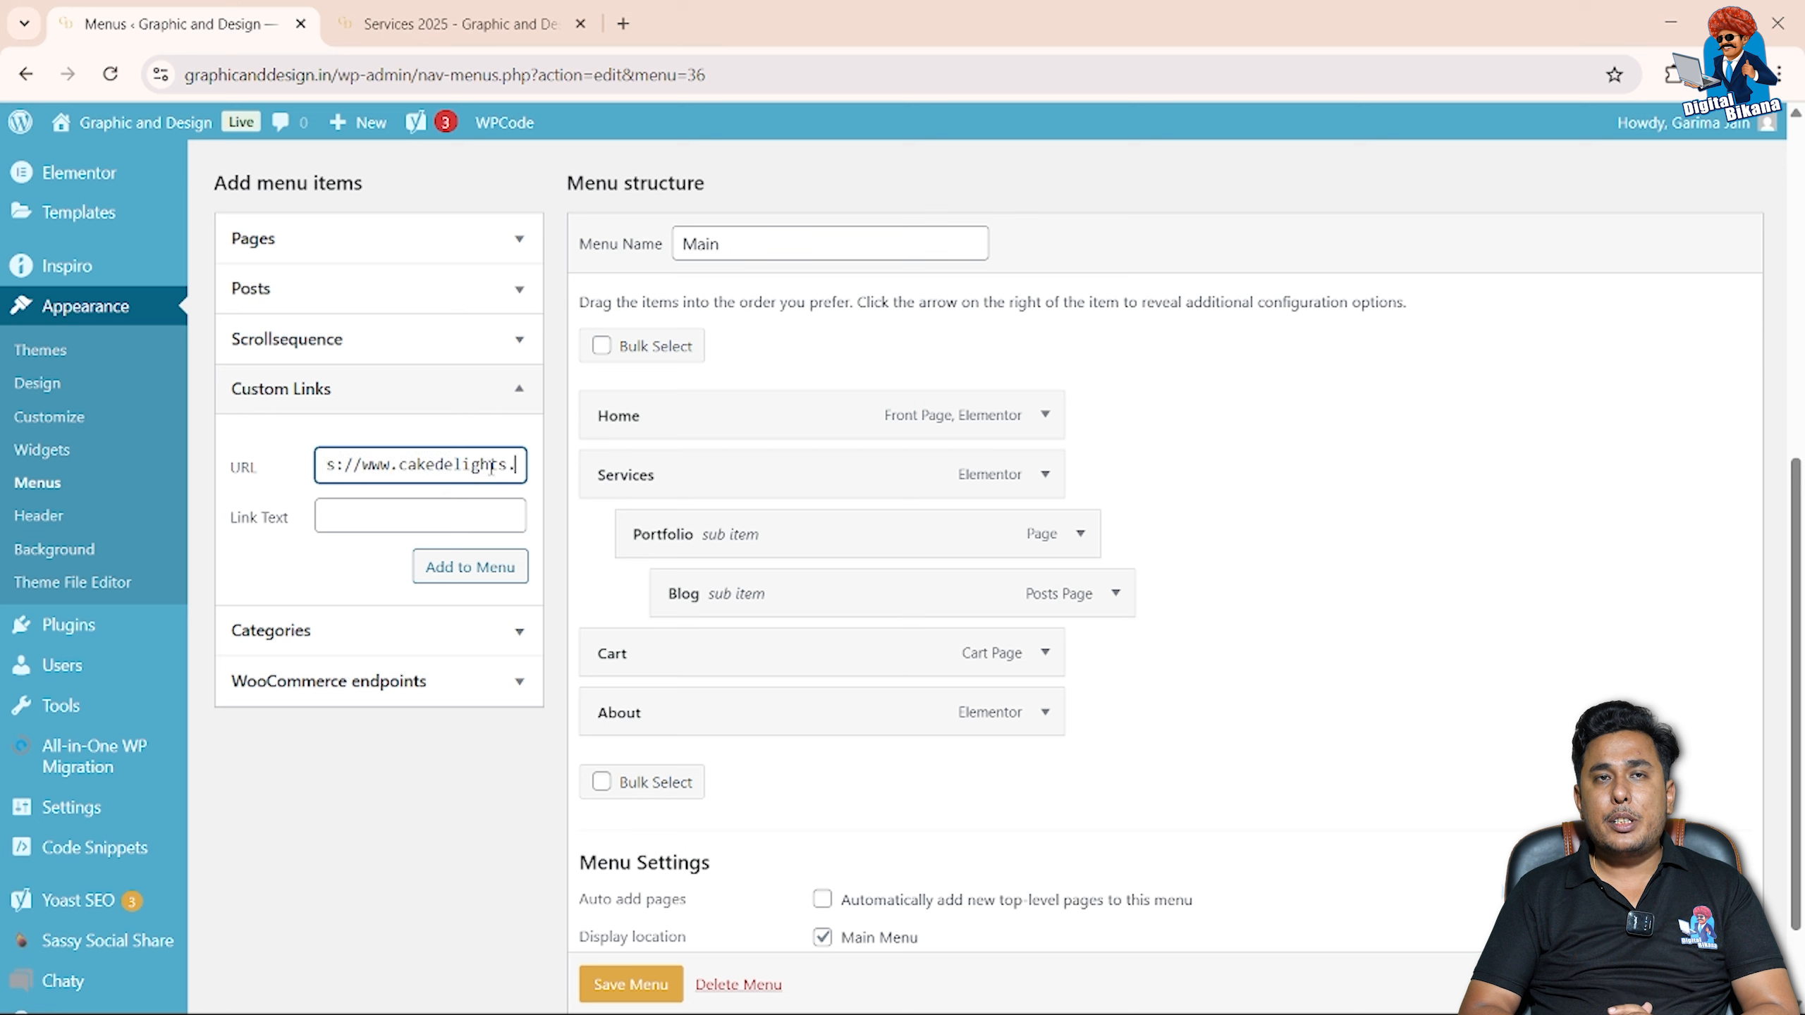
# Add the custom link to the Main menu with the link text "Our project" and save the menu.
pyautogui.click(375, 512)
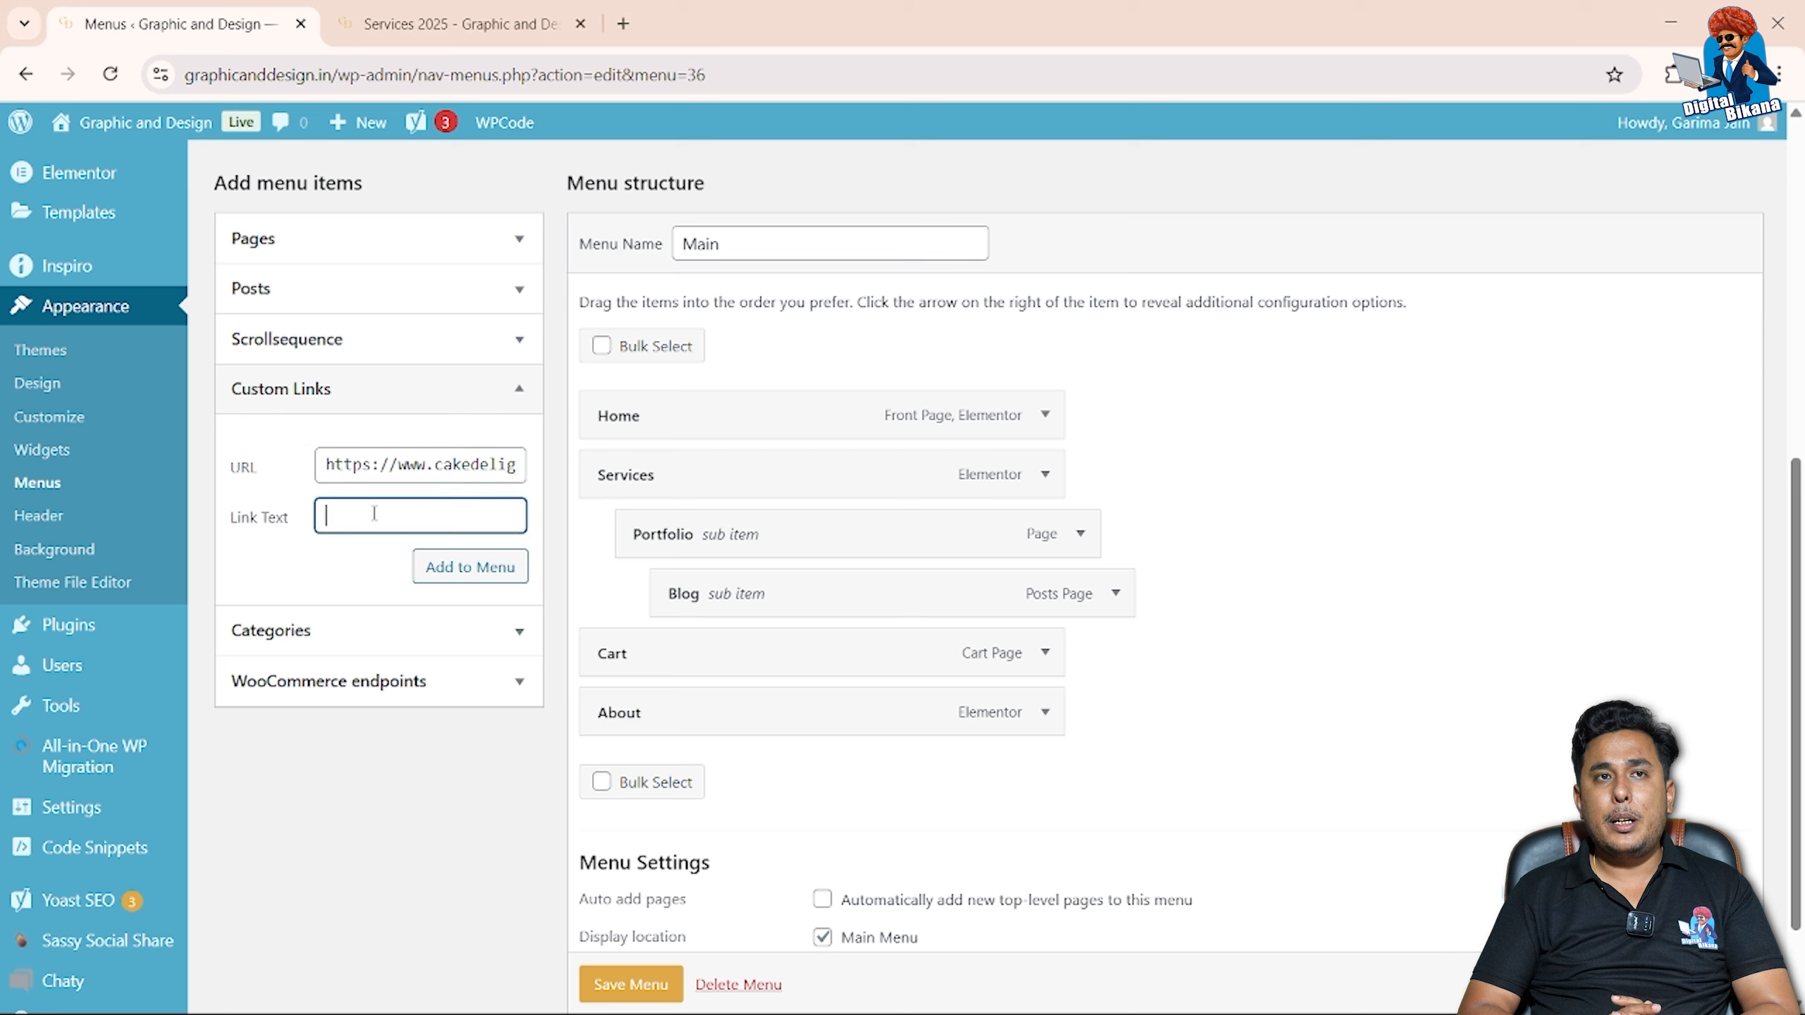
pyautogui.write('Our project')
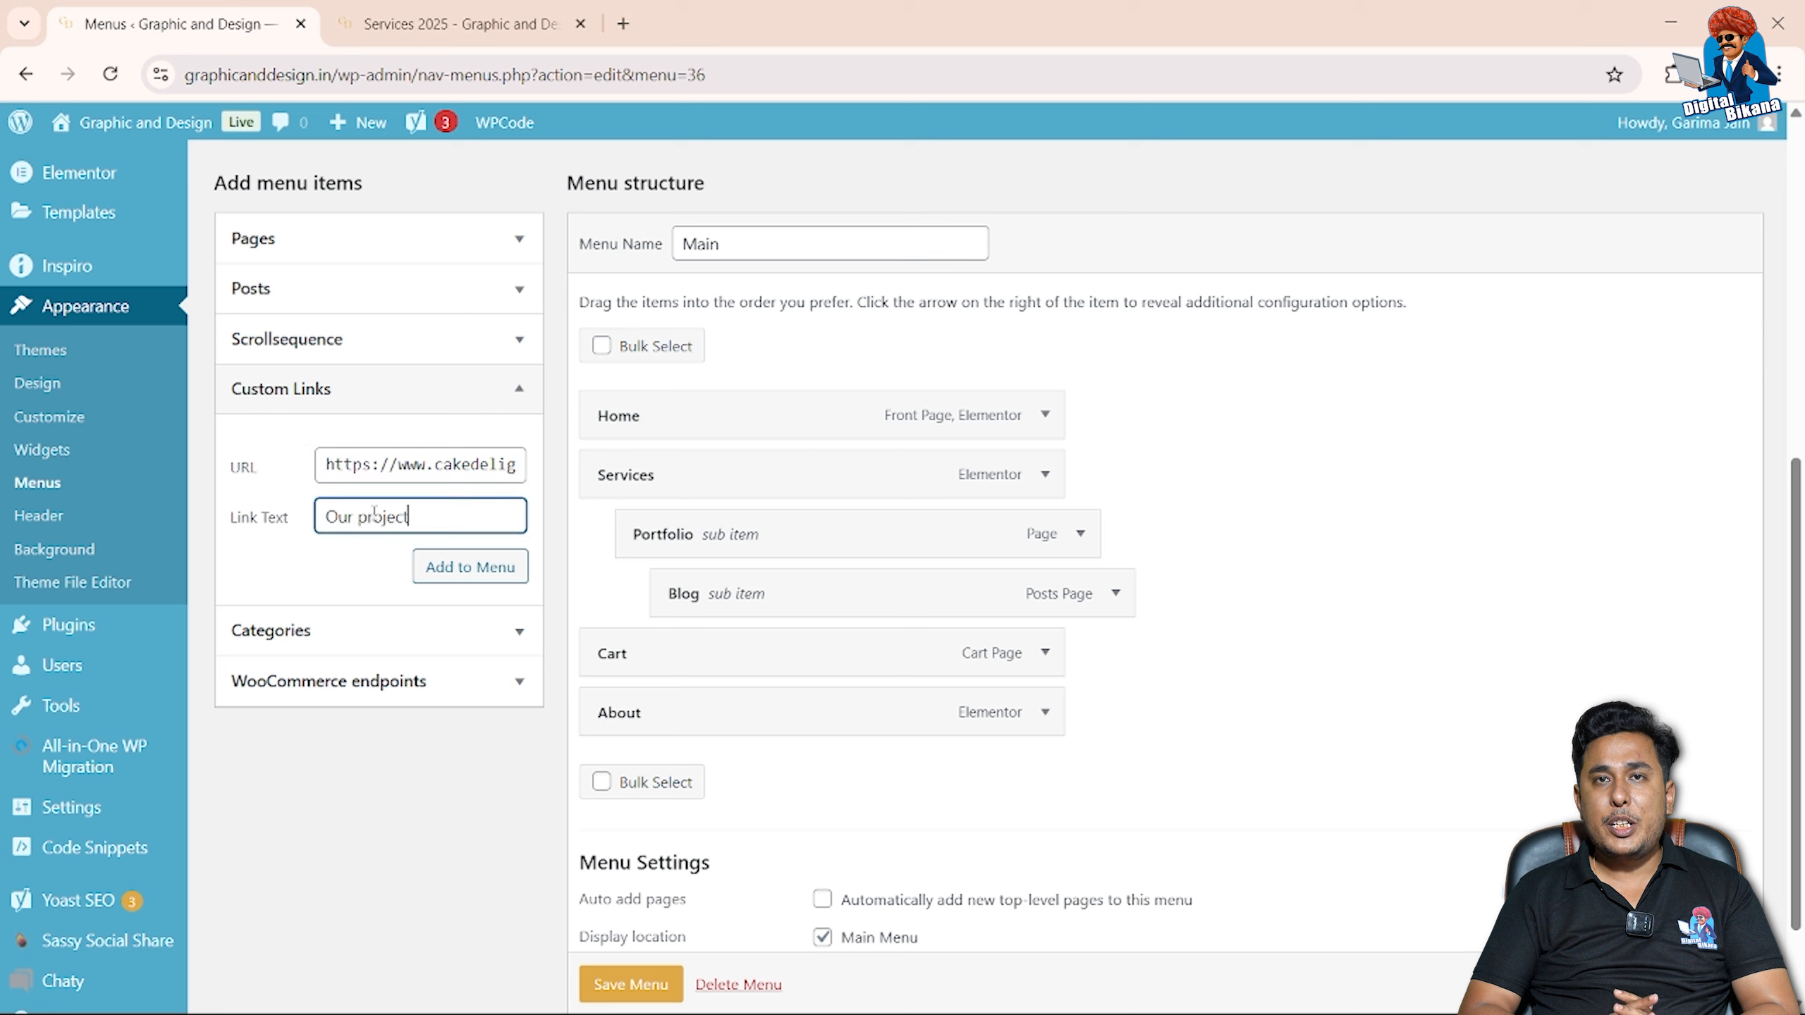
pyautogui.click(466, 573)
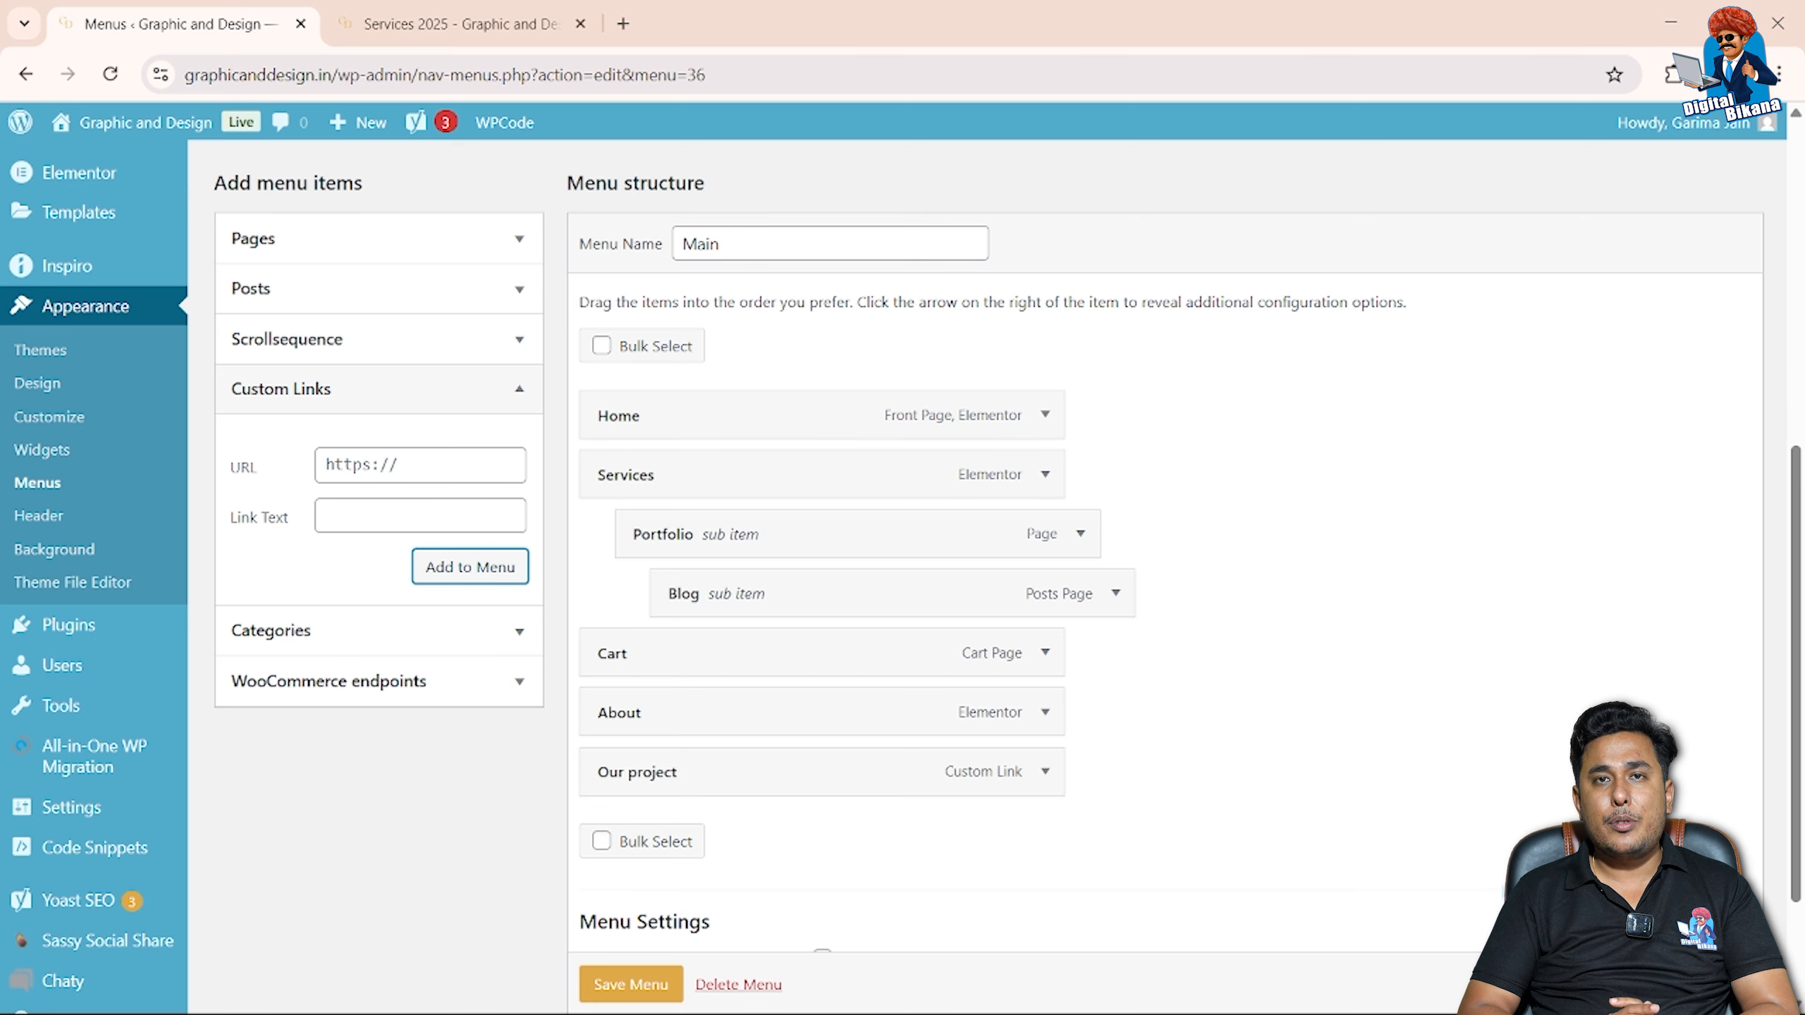
pyautogui.click(635, 985)
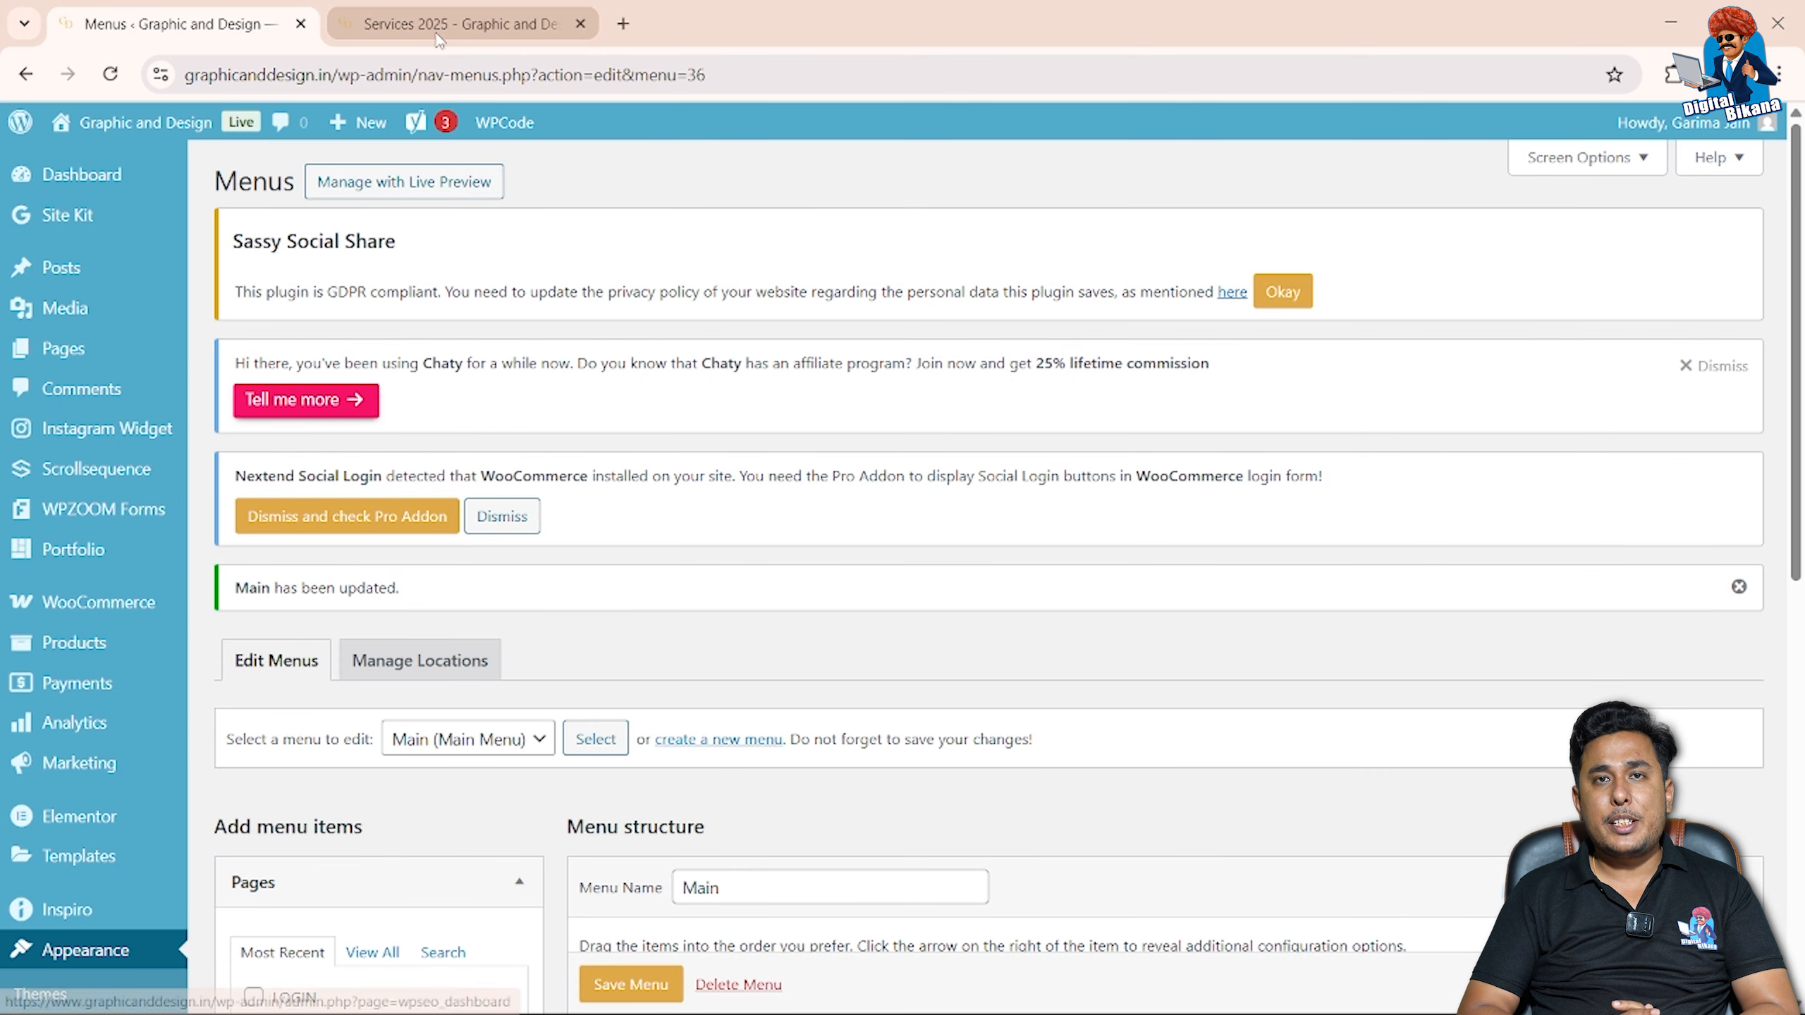
# Reload the live Services page and follow the Our project link in the header menu to test it.
pyautogui.click(438, 34)
pyautogui.click(111, 74)
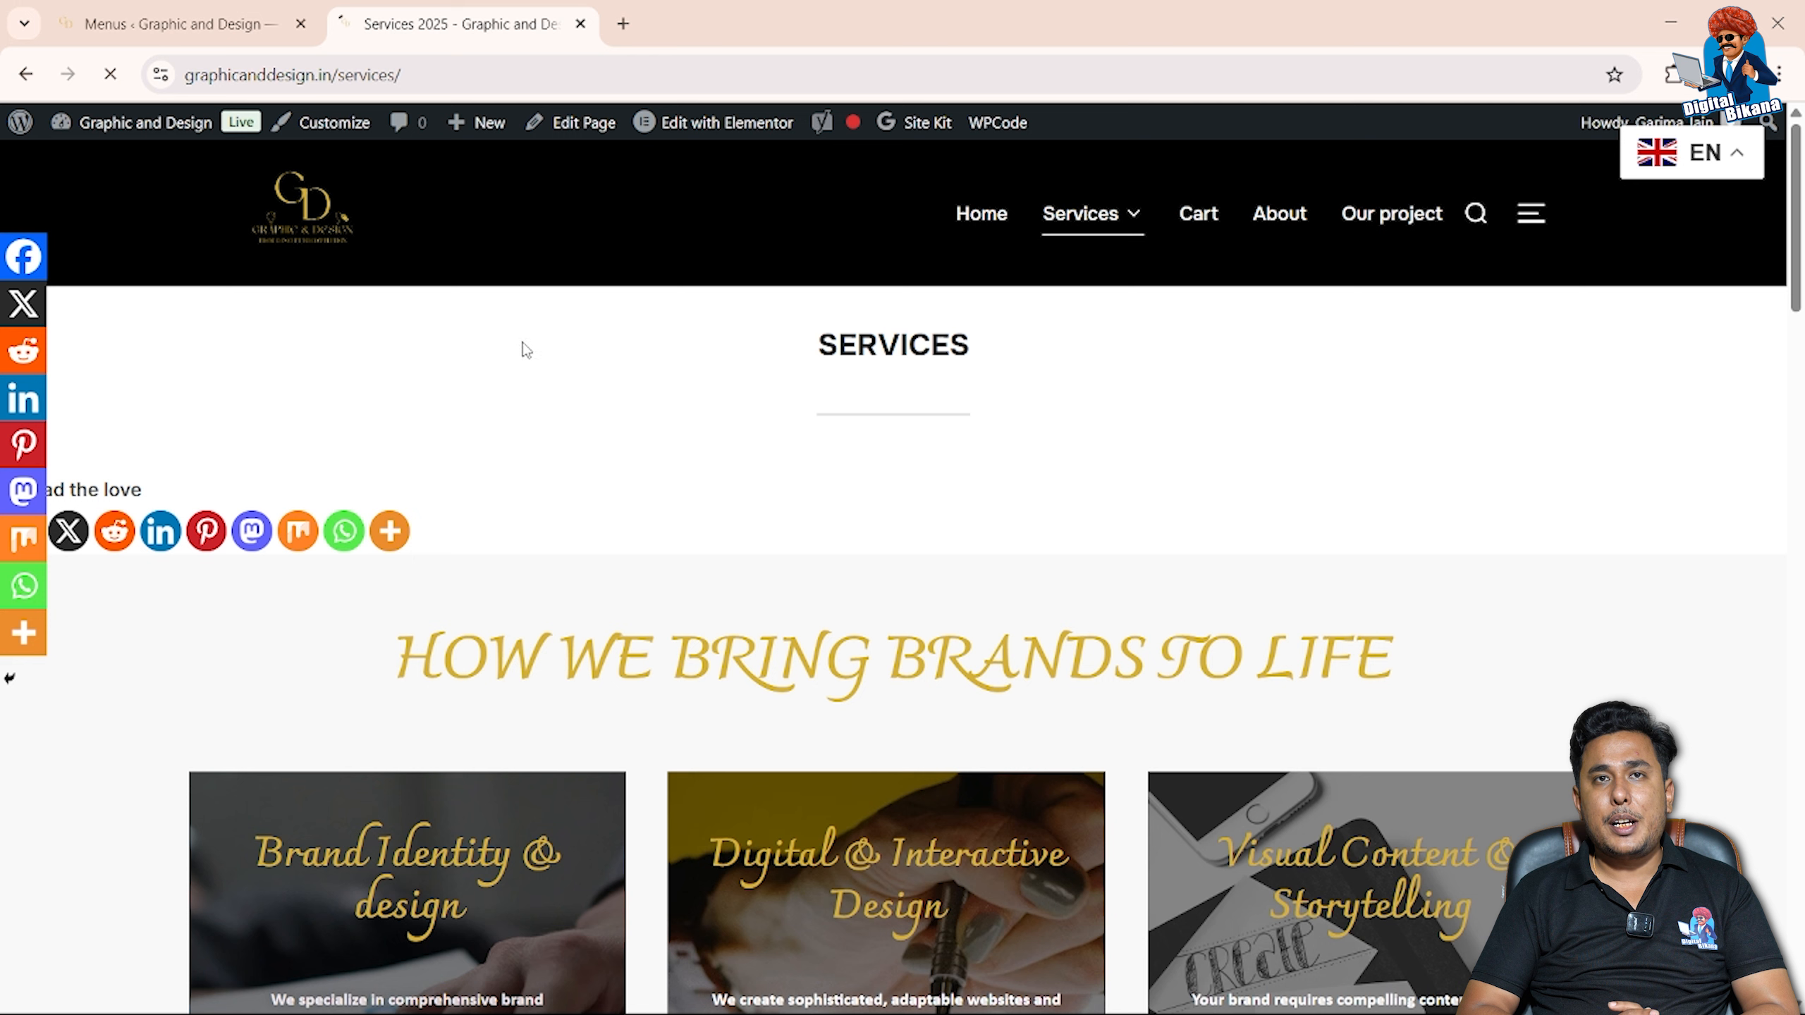
pyautogui.click(1371, 222)
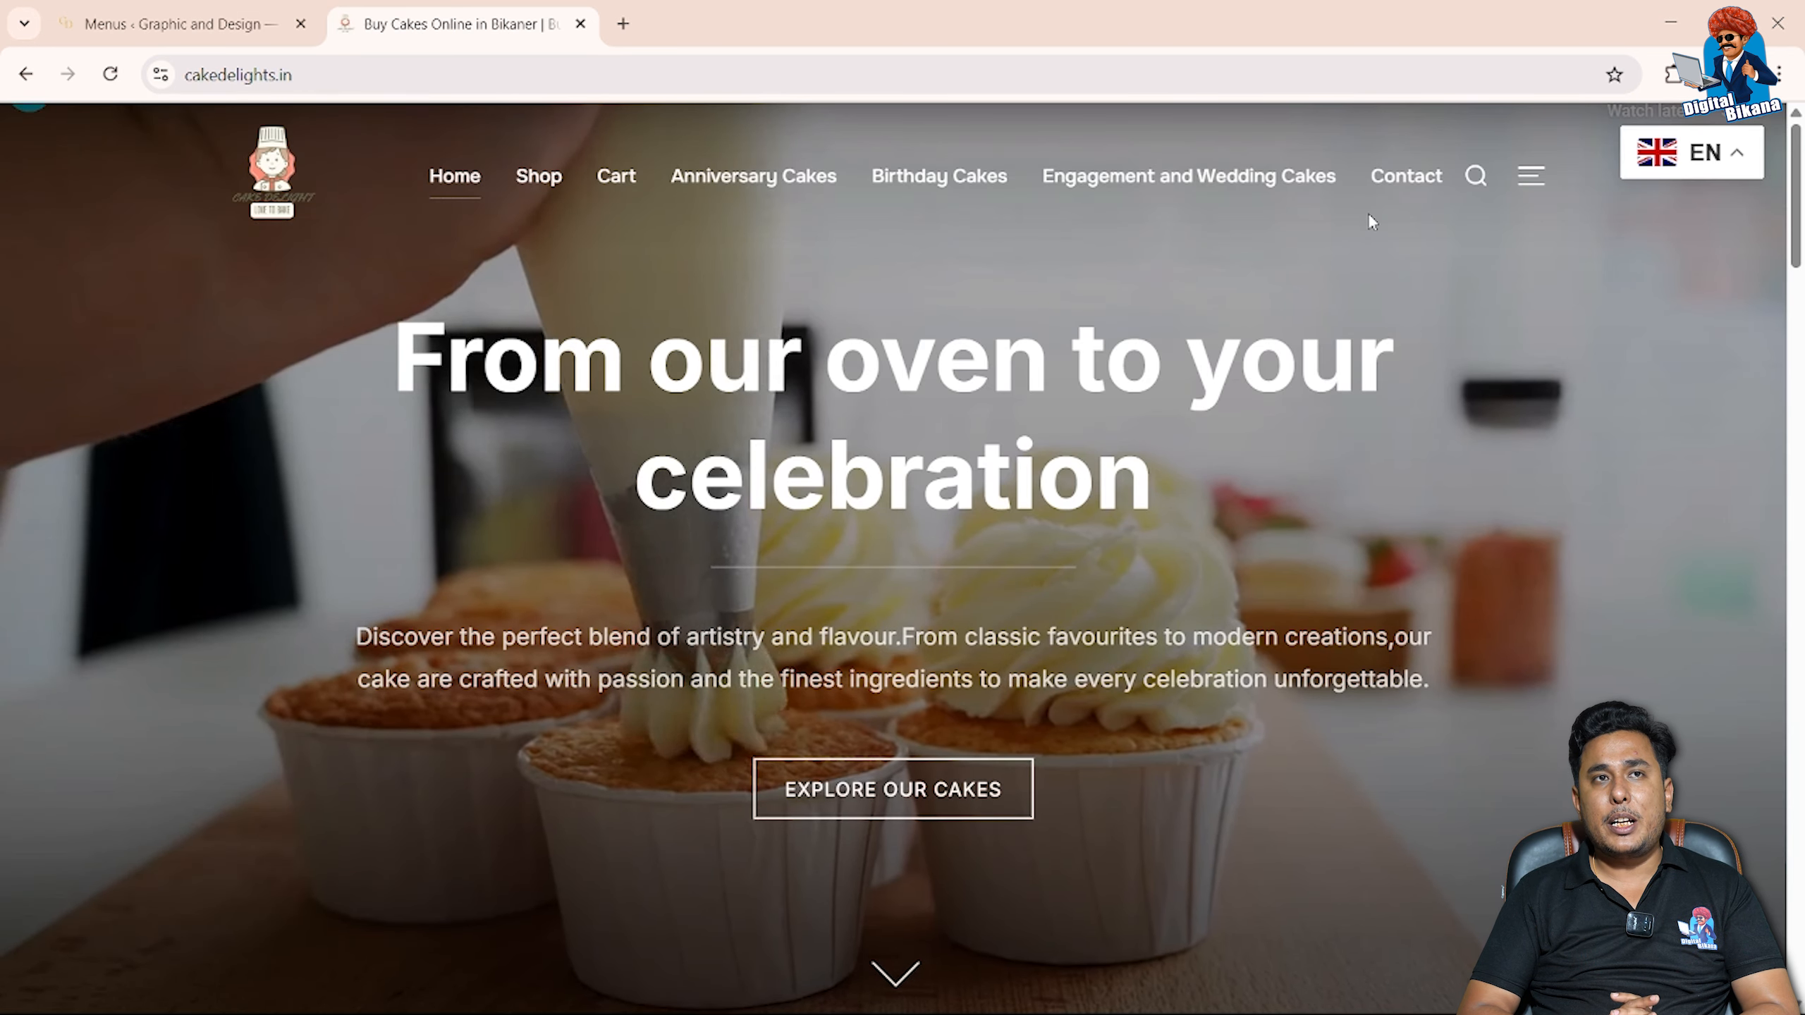
# Return to the WordPress Menus page and go to the Main menu's structure.
pyautogui.click(209, 25)
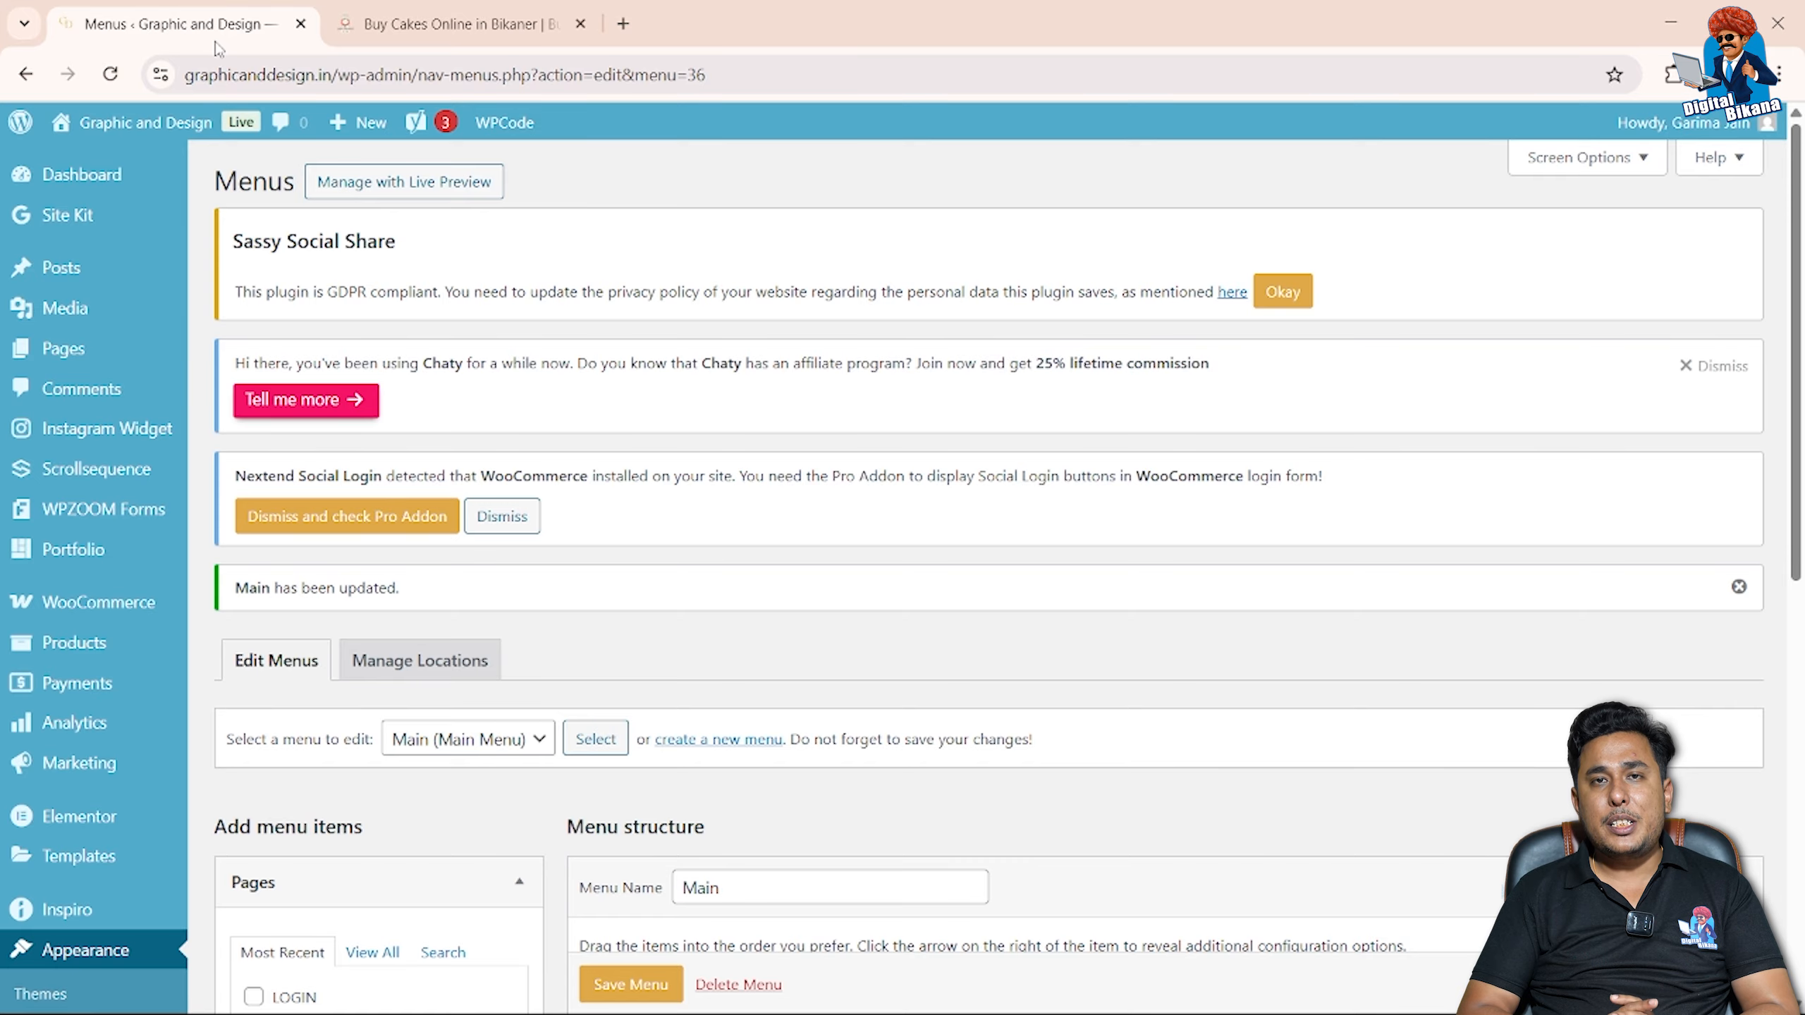
pyautogui.scroll(-1, 612, 638)
pyautogui.scroll(-7, 610, 637)
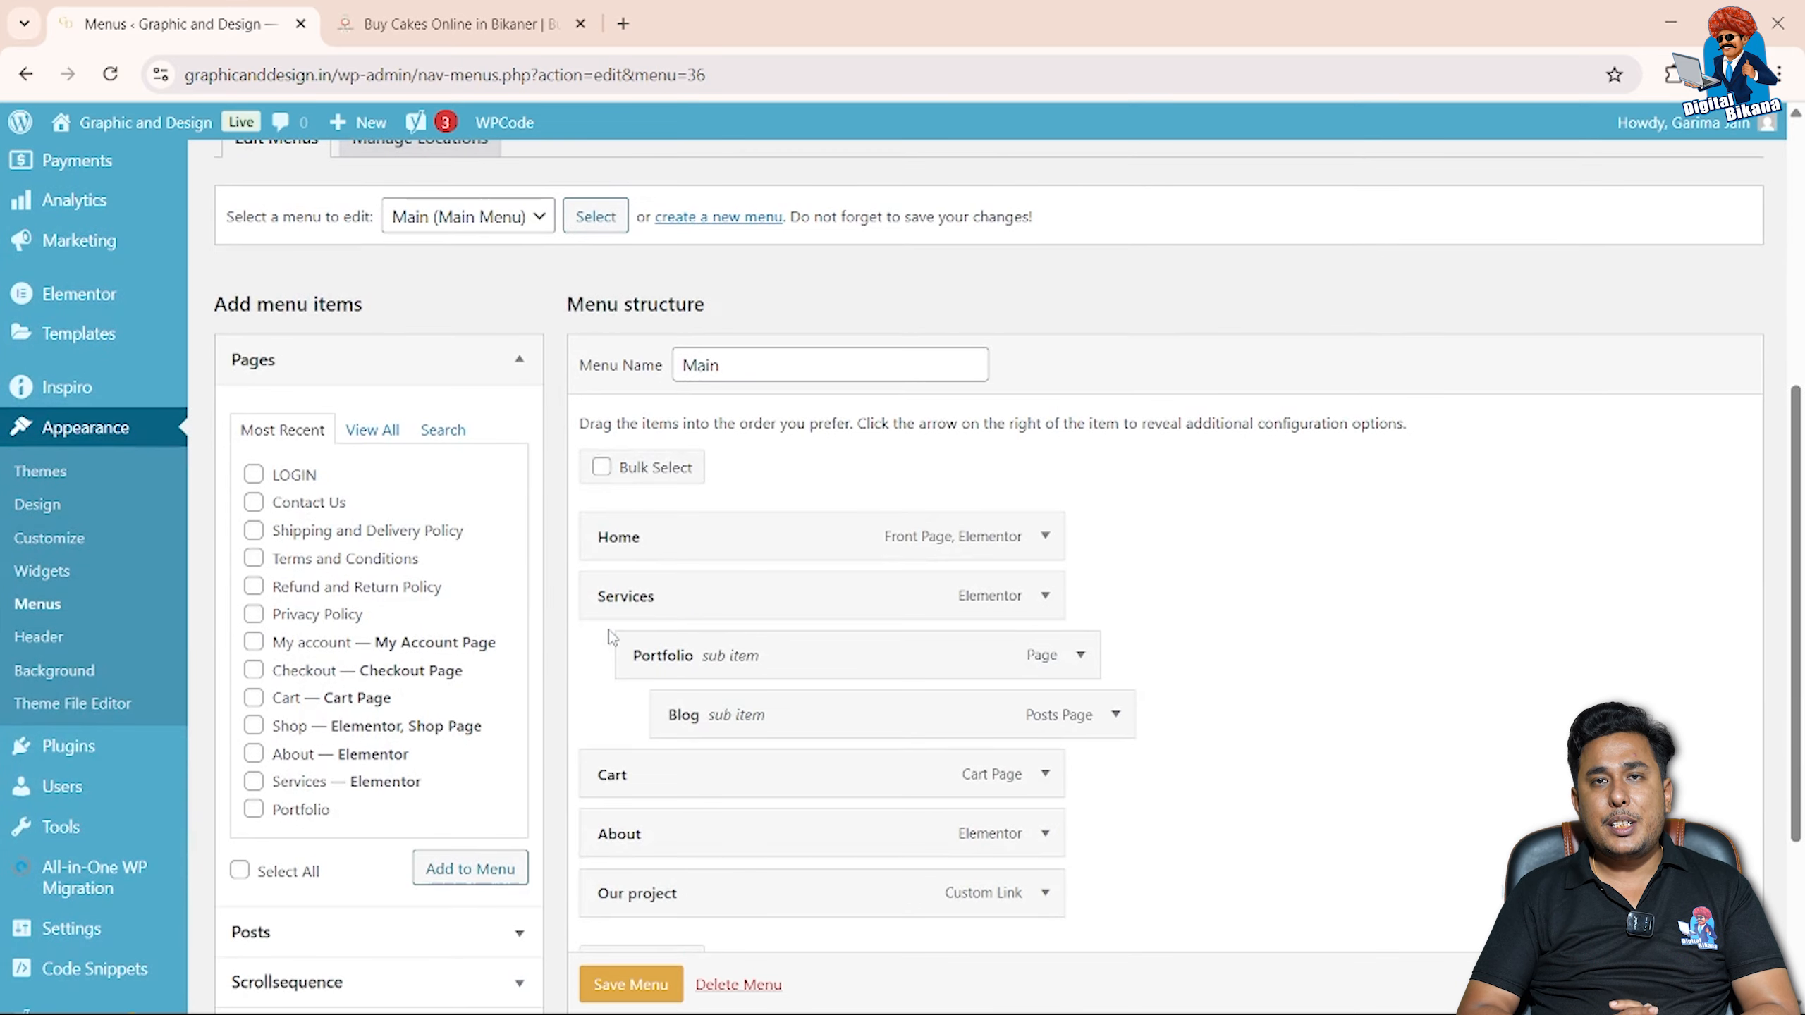